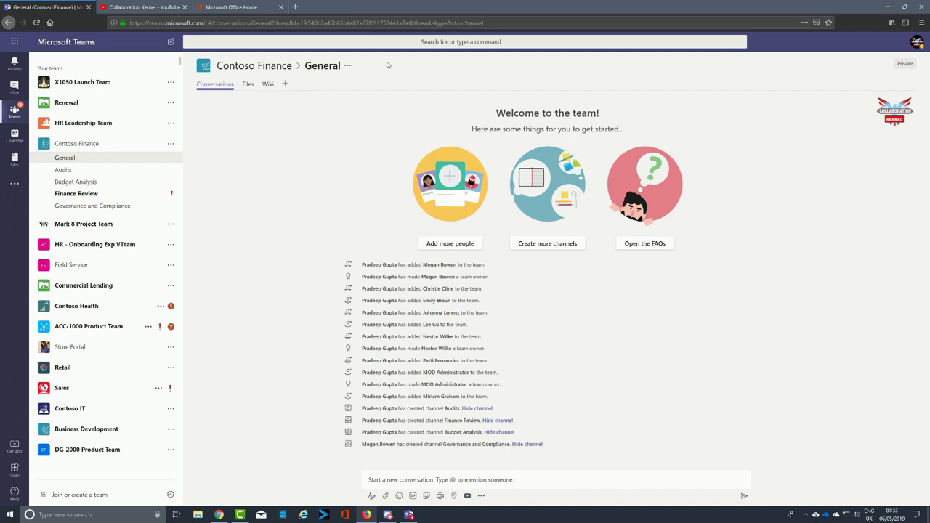
# Collapse and re-expand Contoso Finance, then go to the Join or create a team page.
pyautogui.click(62, 144)
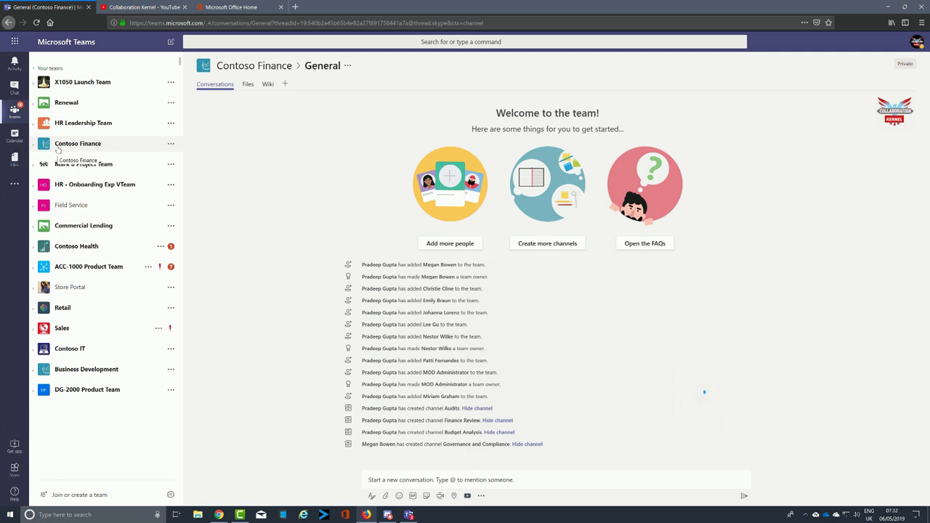
pyautogui.click(33, 148)
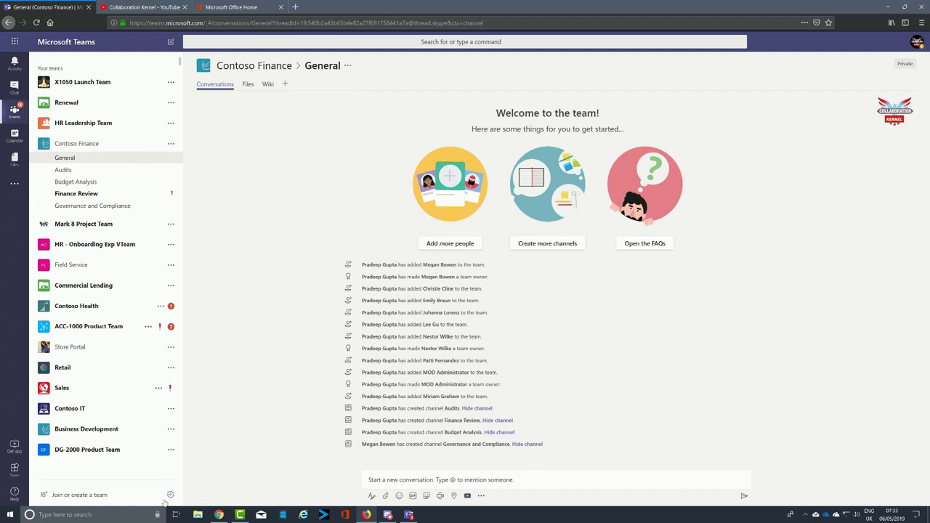
pyautogui.click(63, 495)
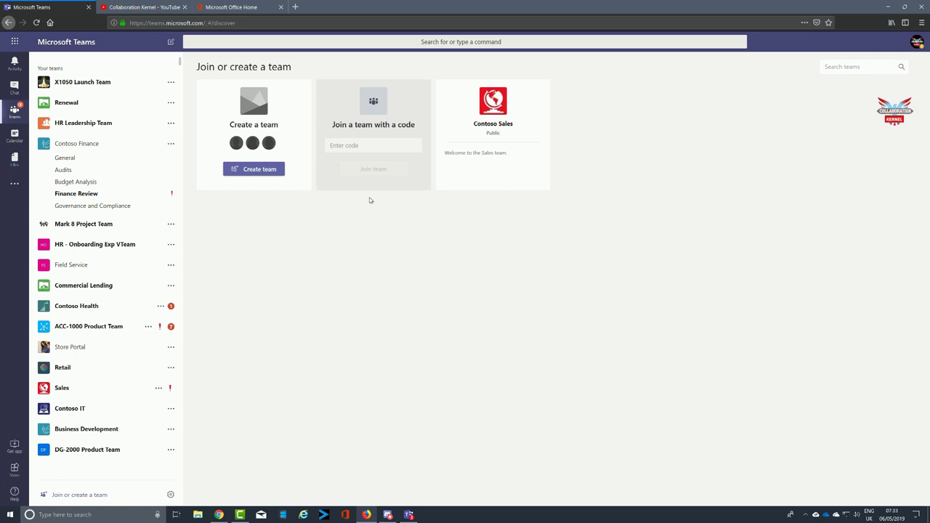
# Choose Create team on the Join or create a team page.
pyautogui.click(256, 170)
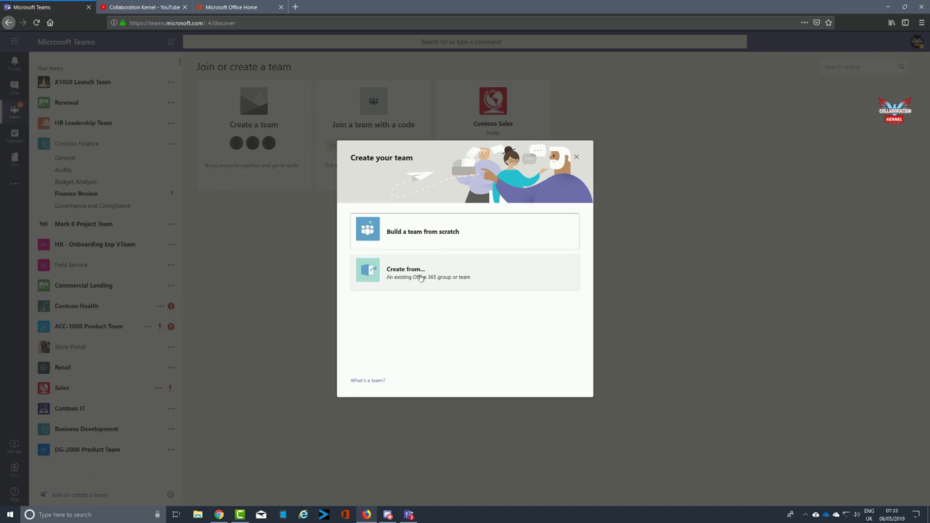
# Read the 'What's a team?' help article in Mobile and Desktop views, then choose Create from an existing source.
pyautogui.click(368, 380)
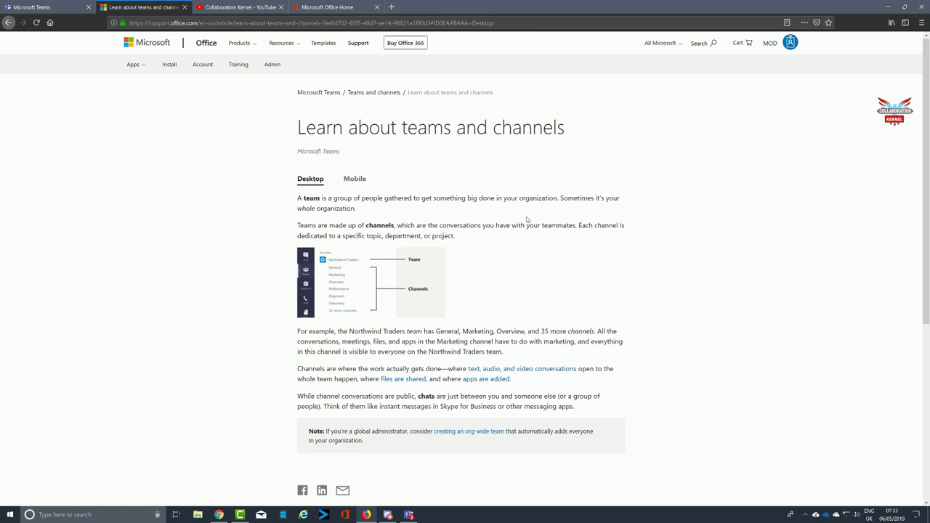
pyautogui.click(354, 181)
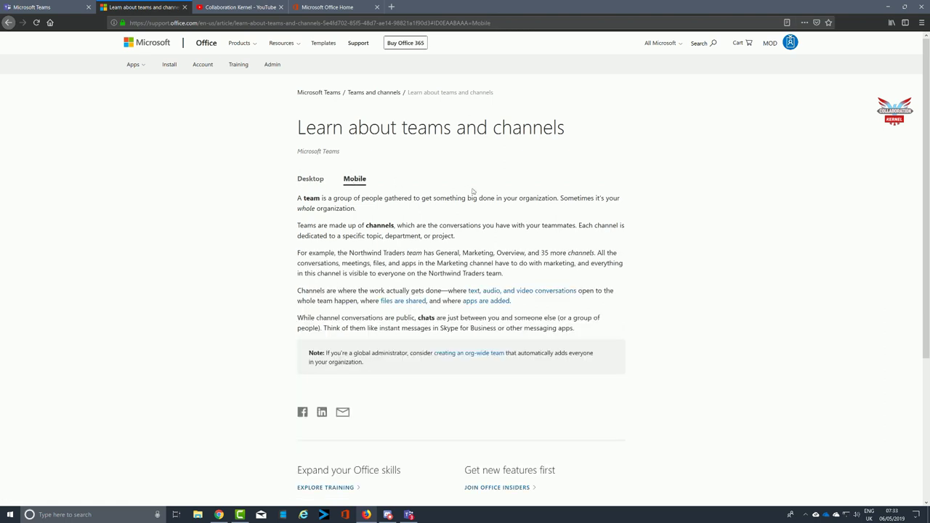
pyautogui.click(317, 180)
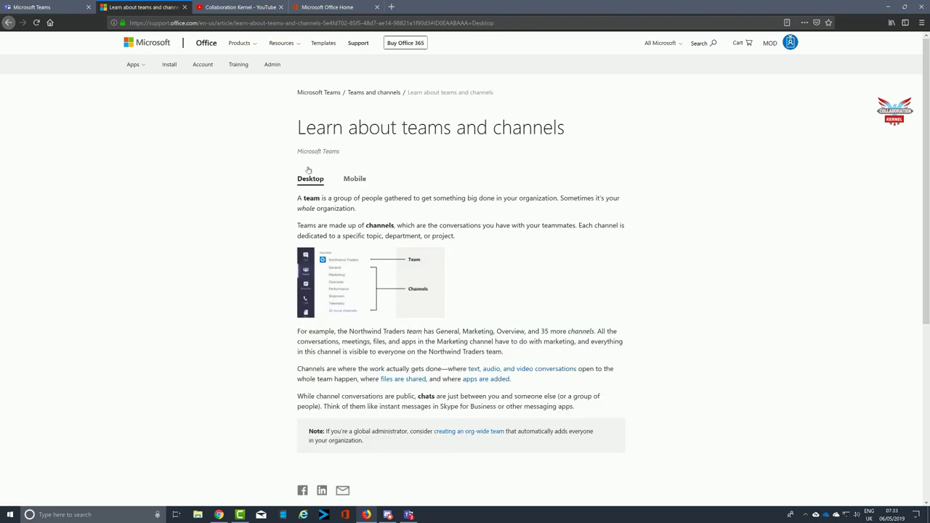
pyautogui.click(38, 8)
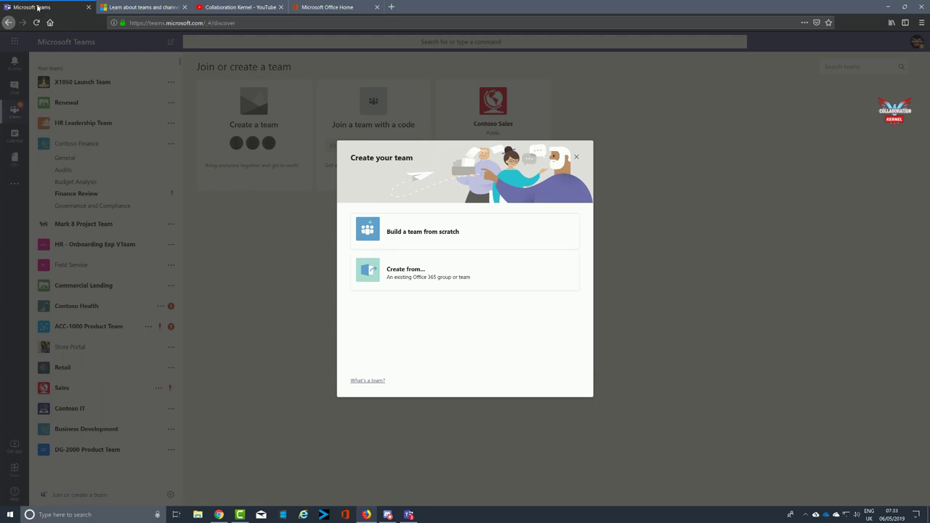
pyautogui.click(429, 279)
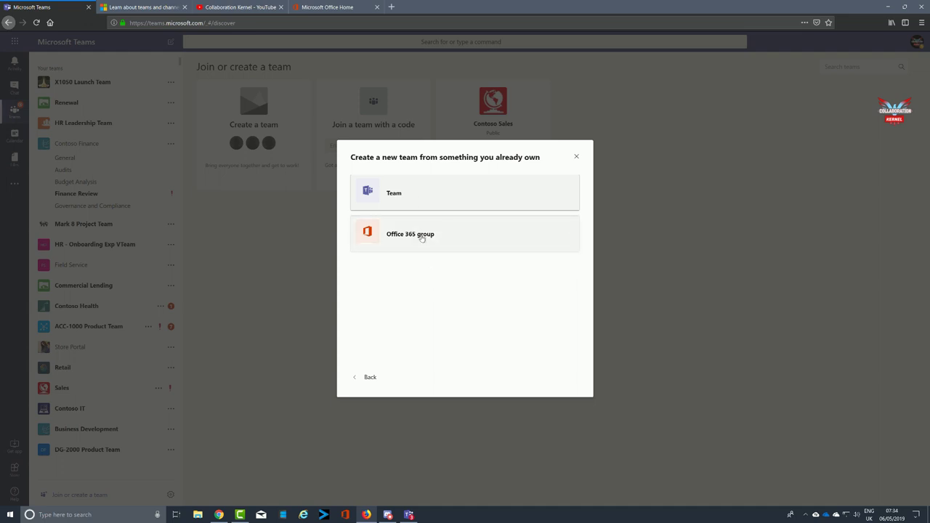
# Look at the existing-team option, back out to the start, and build the team from scratch.
pyautogui.click(430, 191)
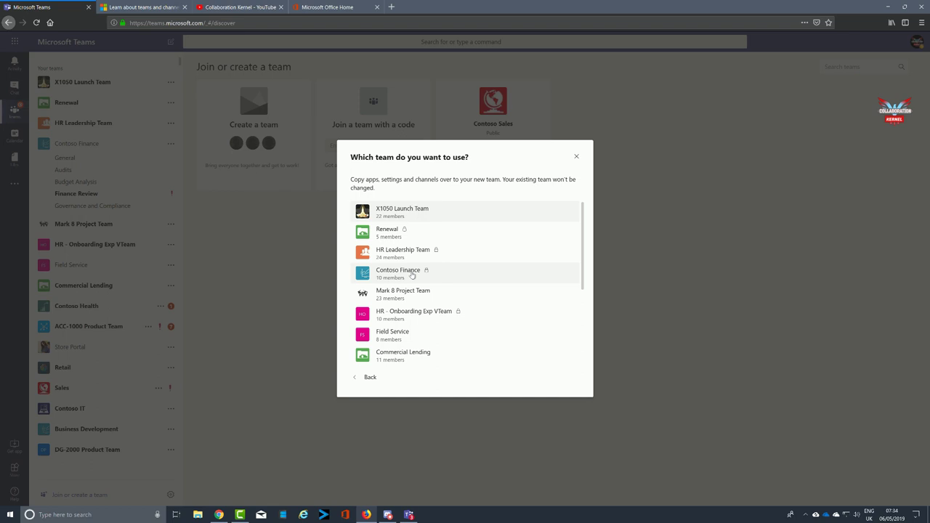
pyautogui.click(369, 377)
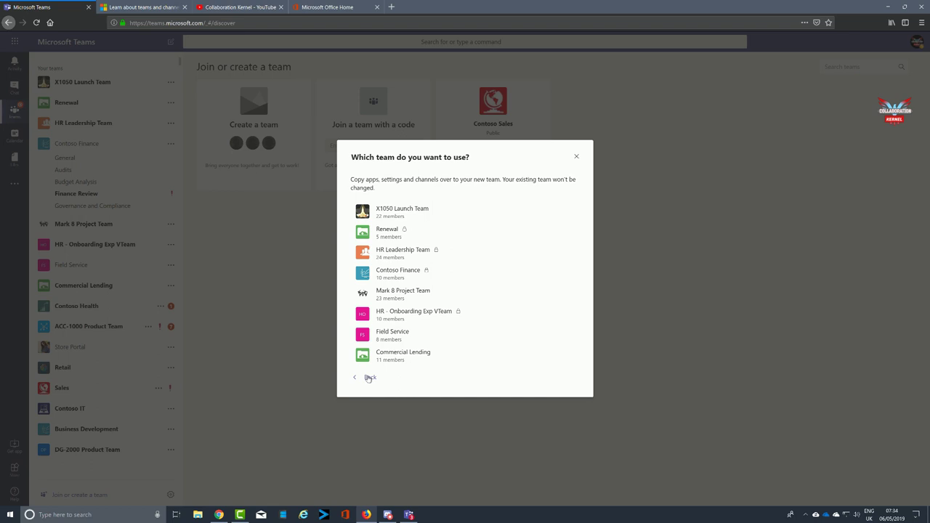
pyautogui.click(422, 199)
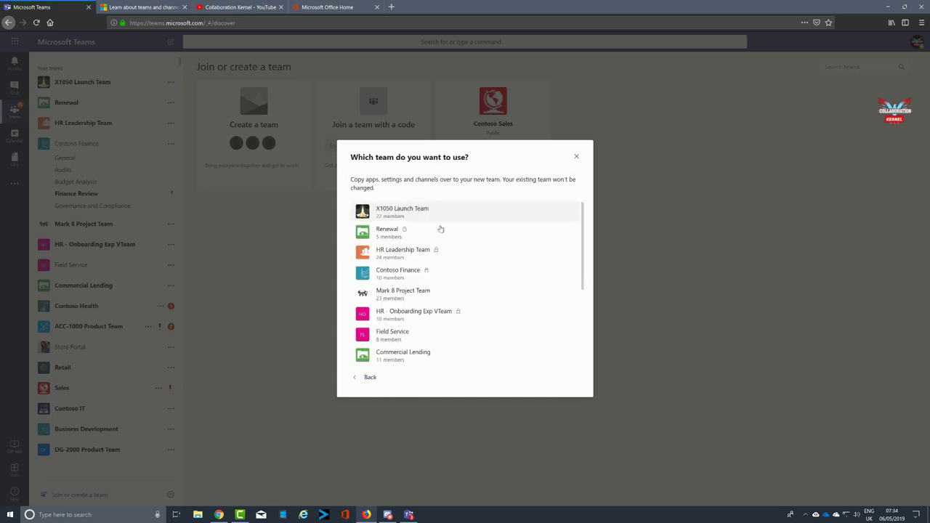
pyautogui.click(368, 377)
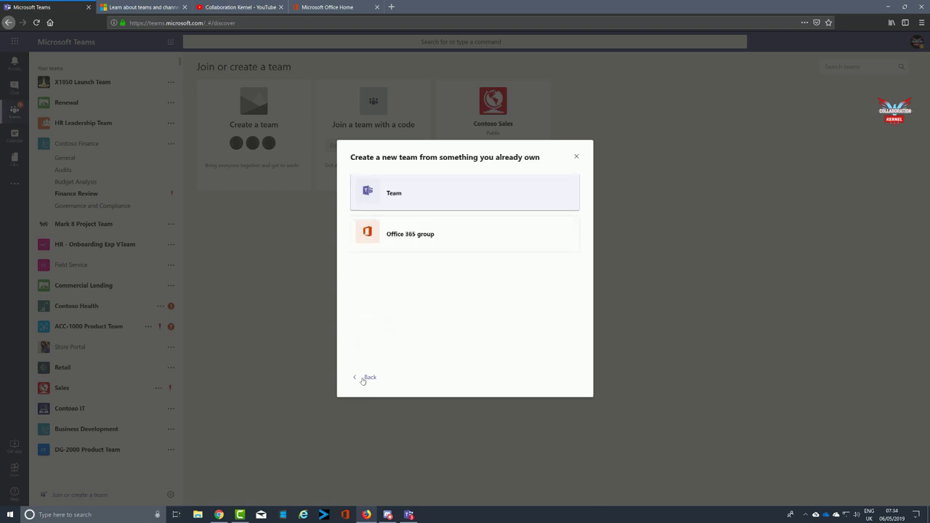
pyautogui.click(366, 378)
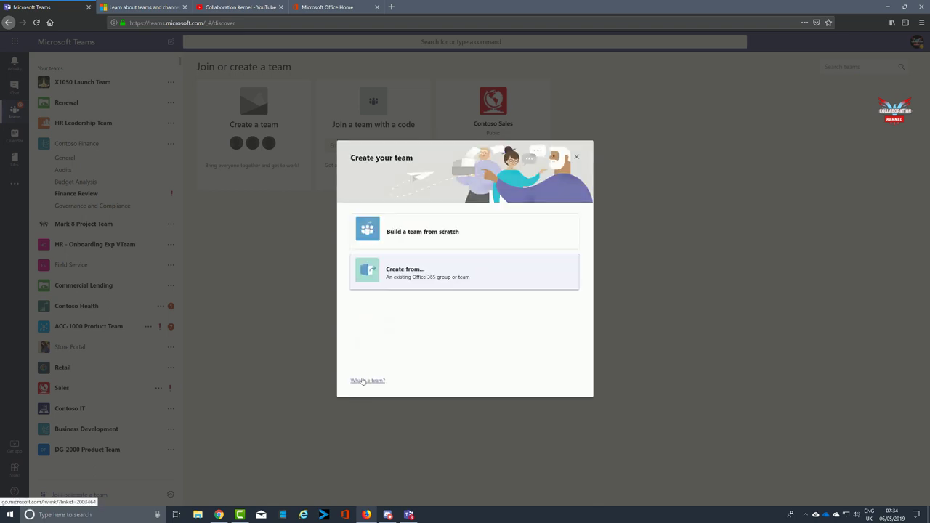
pyautogui.click(467, 248)
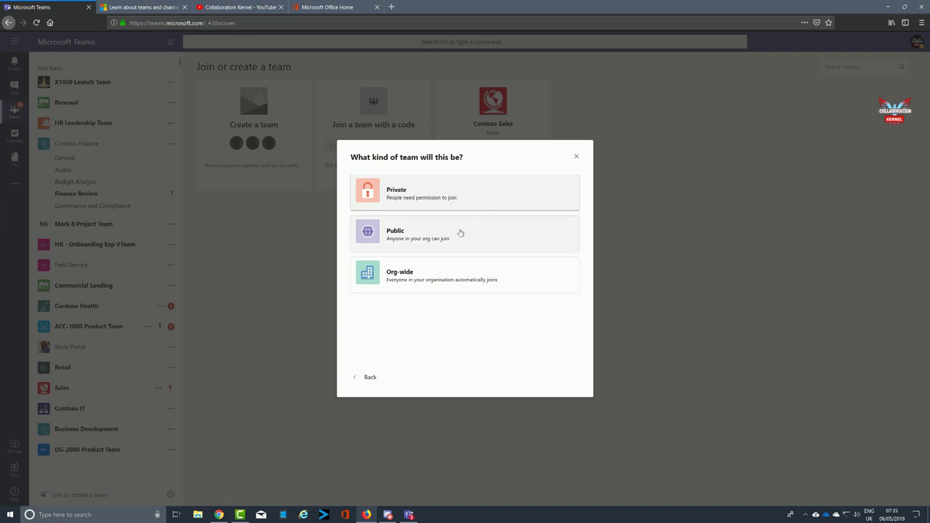
# Choose Private as the new team's type.
pyautogui.click(485, 190)
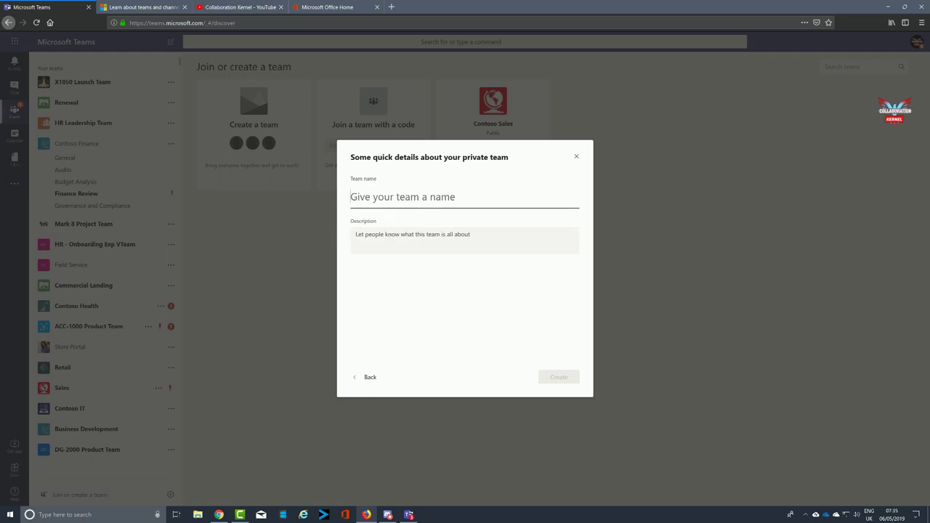
# Create 'The Collaboration Kernel', described as helping use the Office 365 collaboration toolset.
pyautogui.write('The Collaboration Kernel')
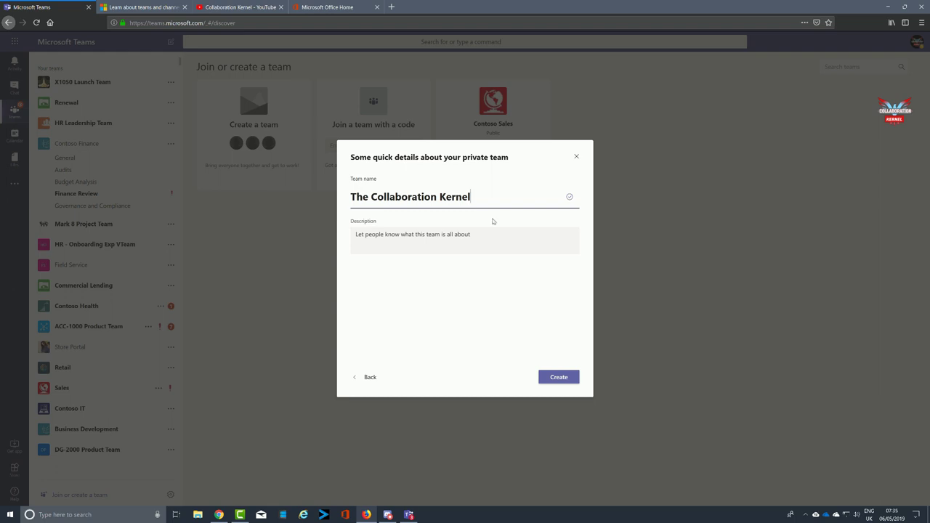
pyautogui.click(474, 231)
pyautogui.write('A Tea')
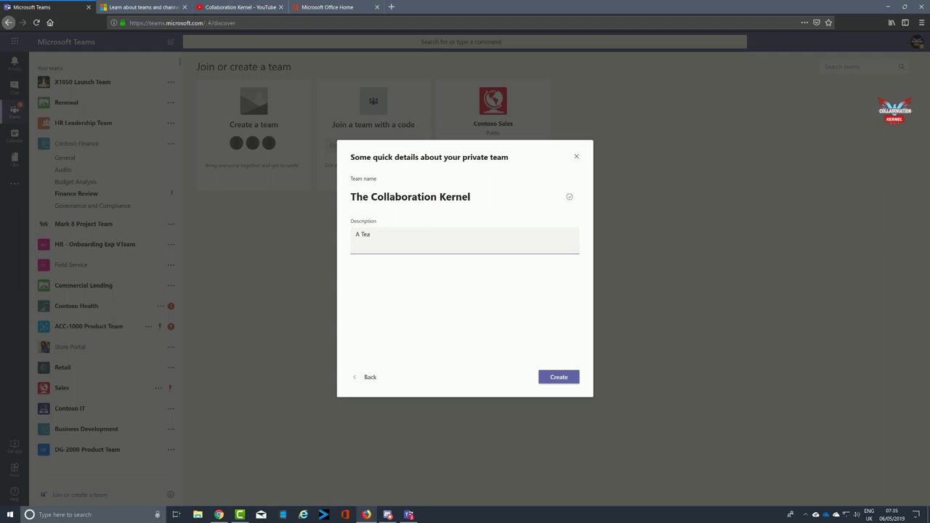
pyautogui.write('m to help you use the colaboration toolset of the Office 365 productivity suite')
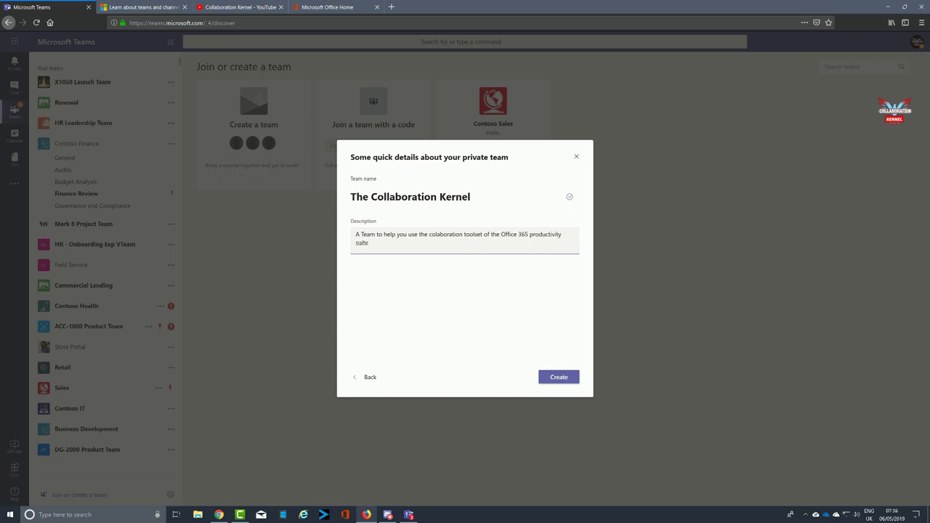
pyautogui.write('l')
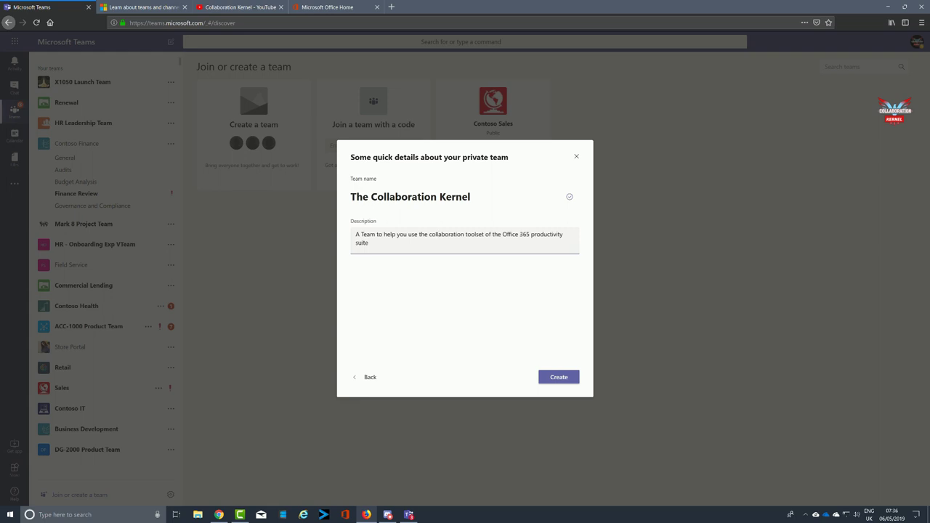
pyautogui.click(557, 377)
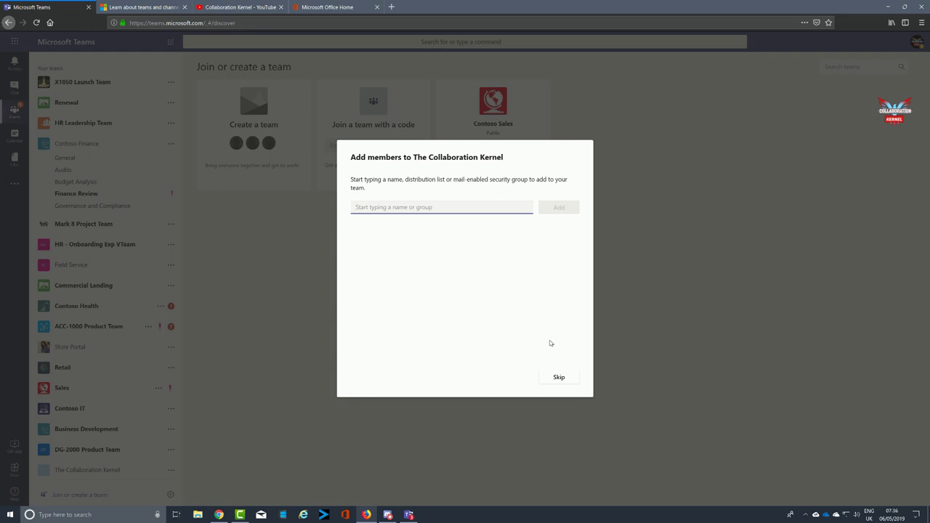
# Pick the director, marketing manager, administrative assistant and developer from the name suggestions.
pyautogui.write('m')
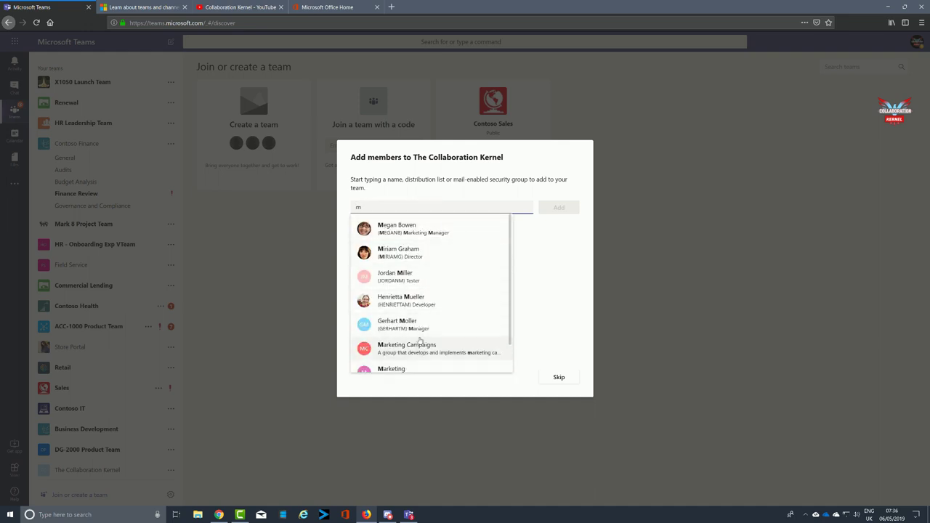
pyautogui.click(421, 251)
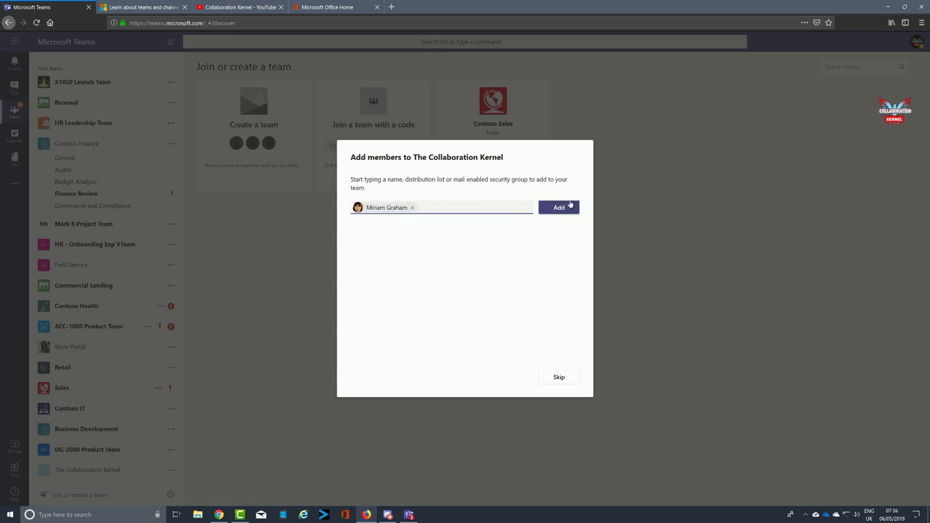
pyautogui.write('M')
pyautogui.click(501, 226)
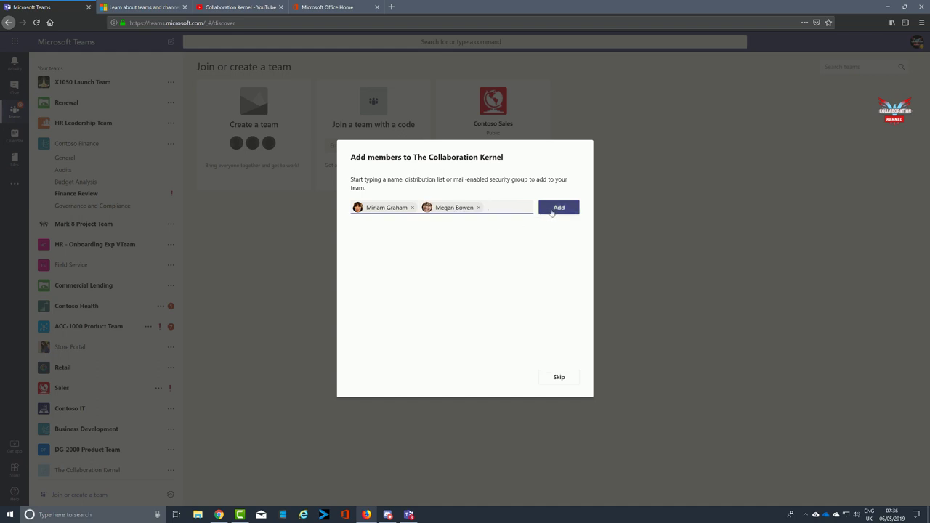
pyautogui.write('B')
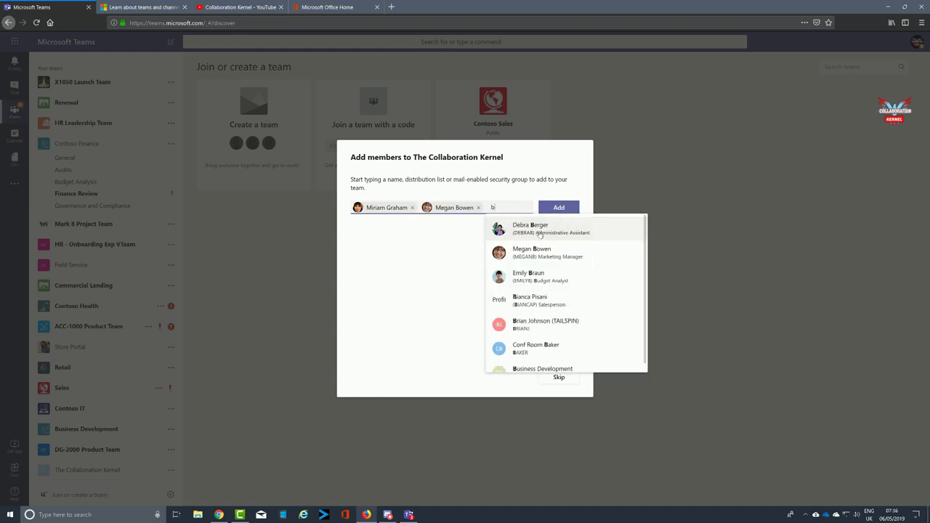
pyautogui.click(540, 231)
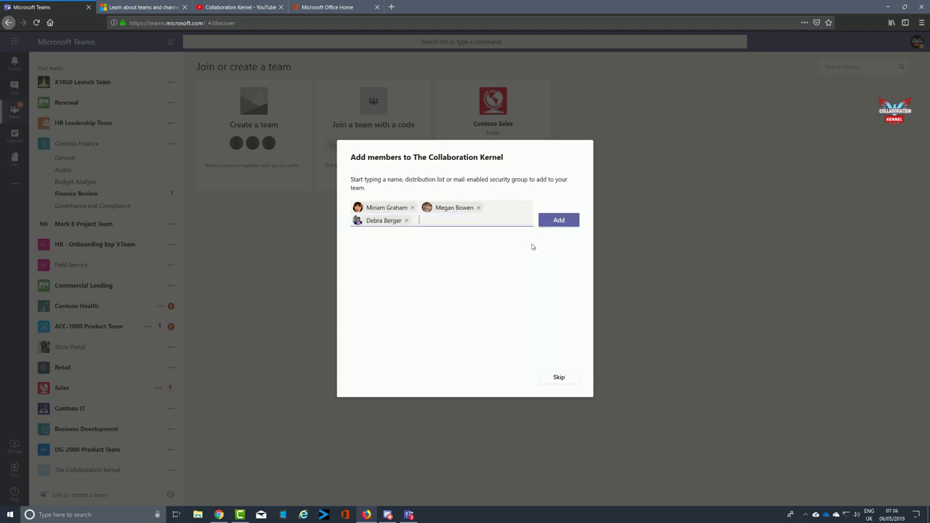
pyautogui.write('h')
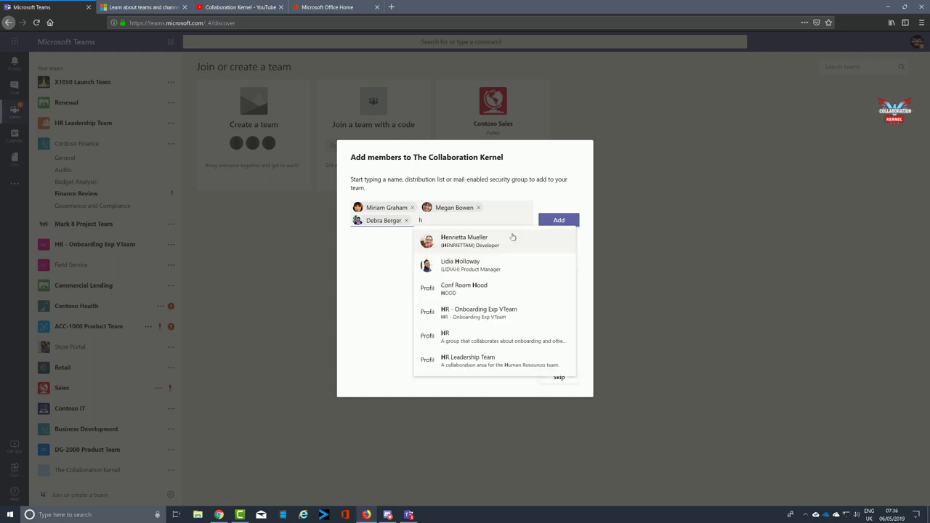
pyautogui.click(489, 239)
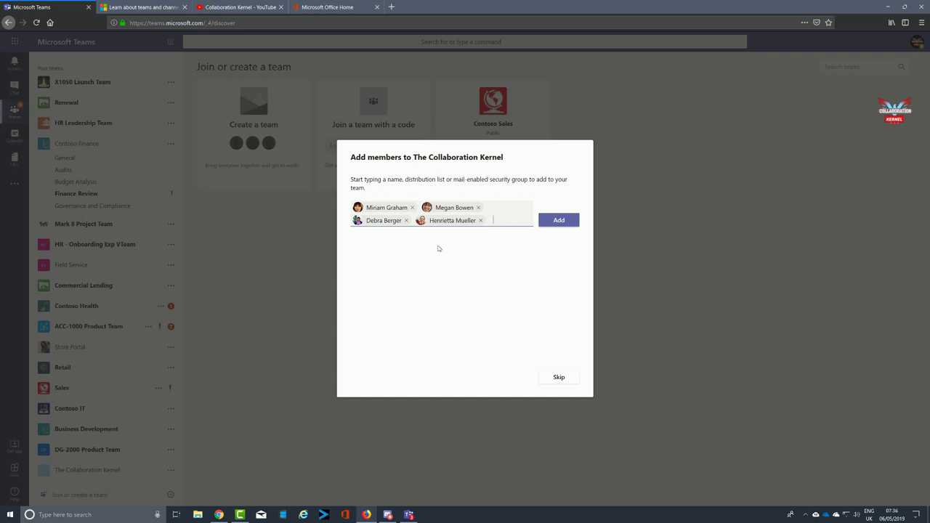
# Add all four people to the team, giving the administrative assistant the Owner role.
pyautogui.click(559, 222)
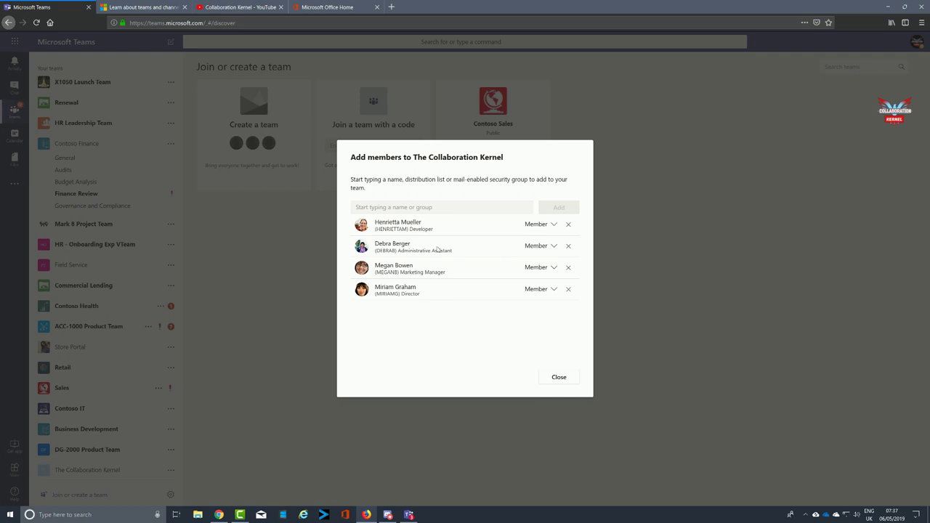
pyautogui.click(554, 247)
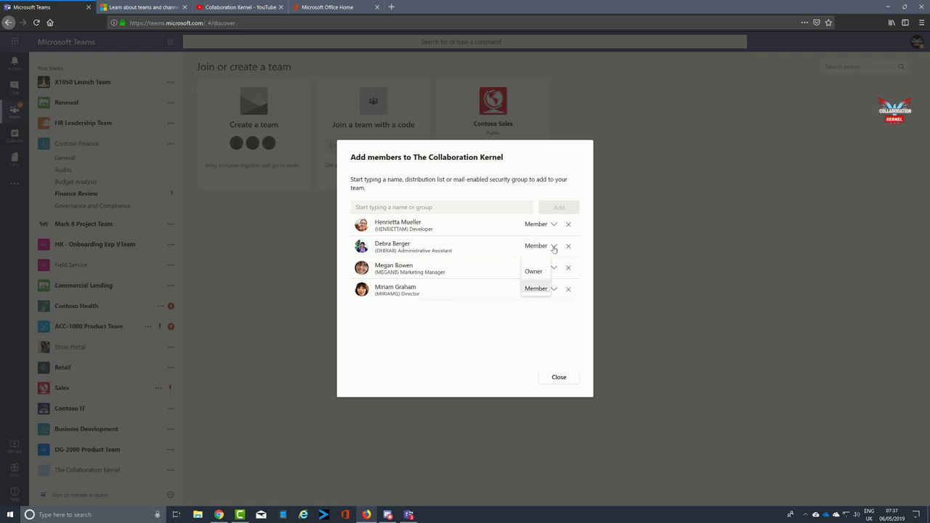
pyautogui.click(533, 271)
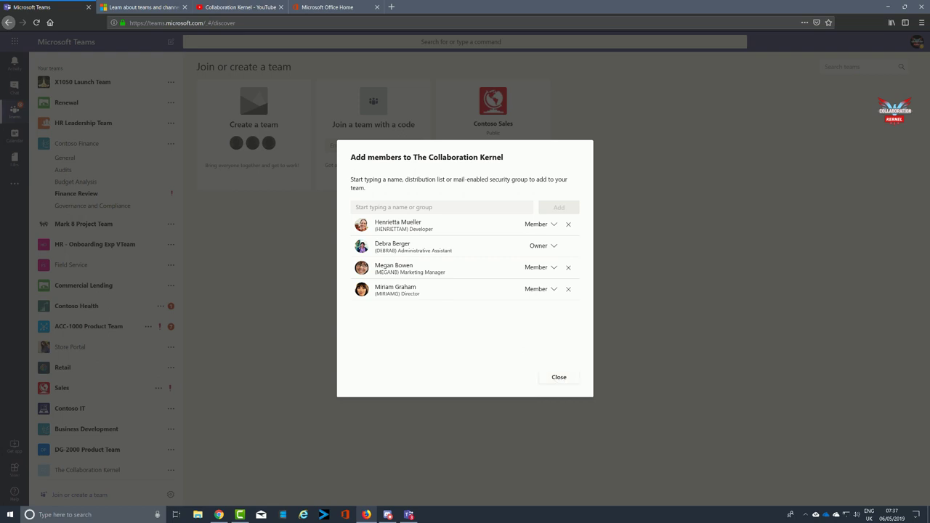
pyautogui.click(363, 207)
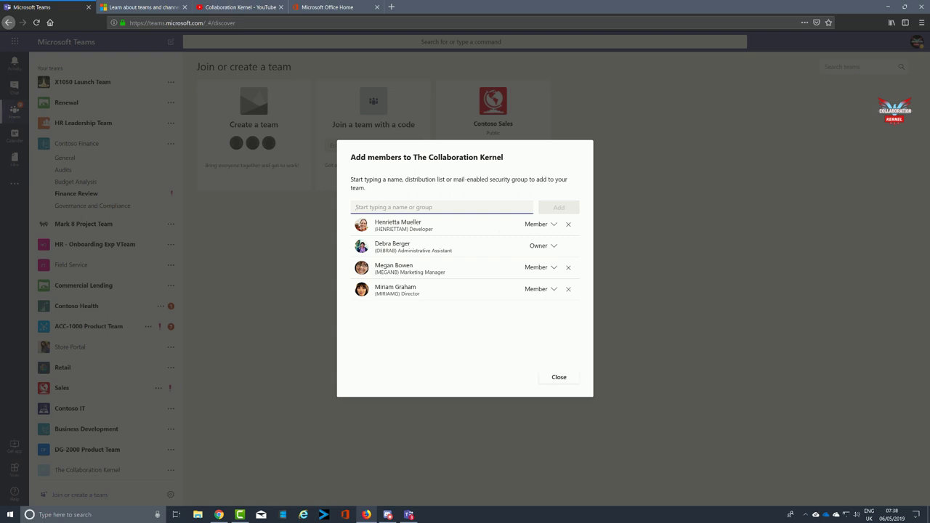
# Close the add-members dialog and review the marketing manager's and administrative assistant's roles under Members and guests.
pyautogui.click(559, 378)
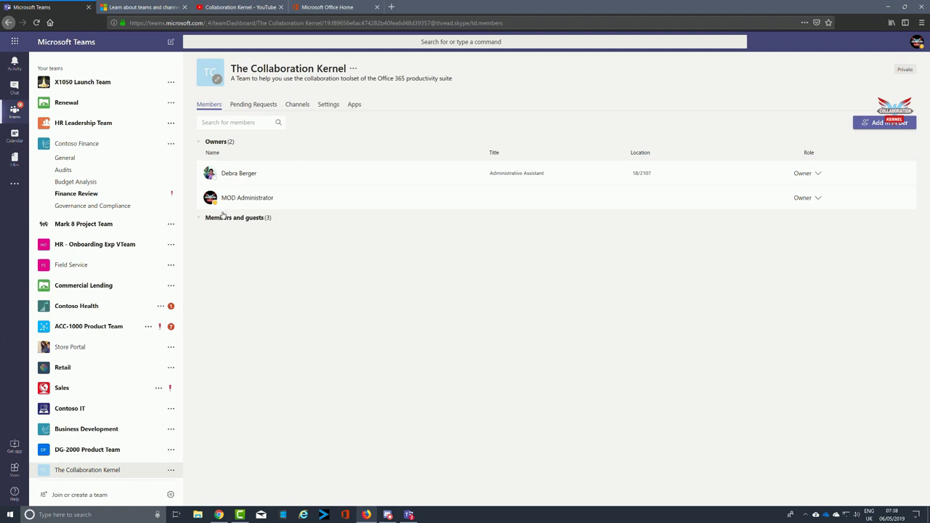
pyautogui.moveTo(215, 202)
pyautogui.click(201, 220)
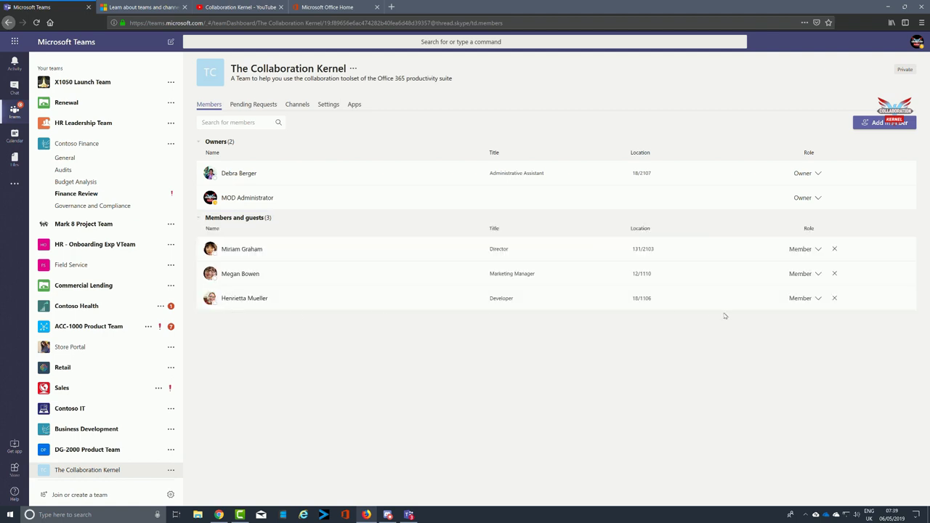
pyautogui.click(817, 274)
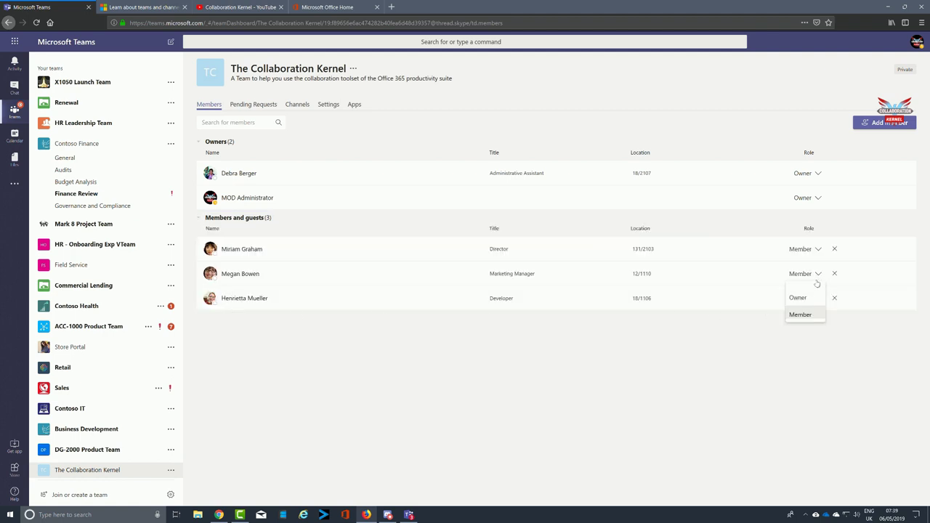
pyautogui.click(773, 334)
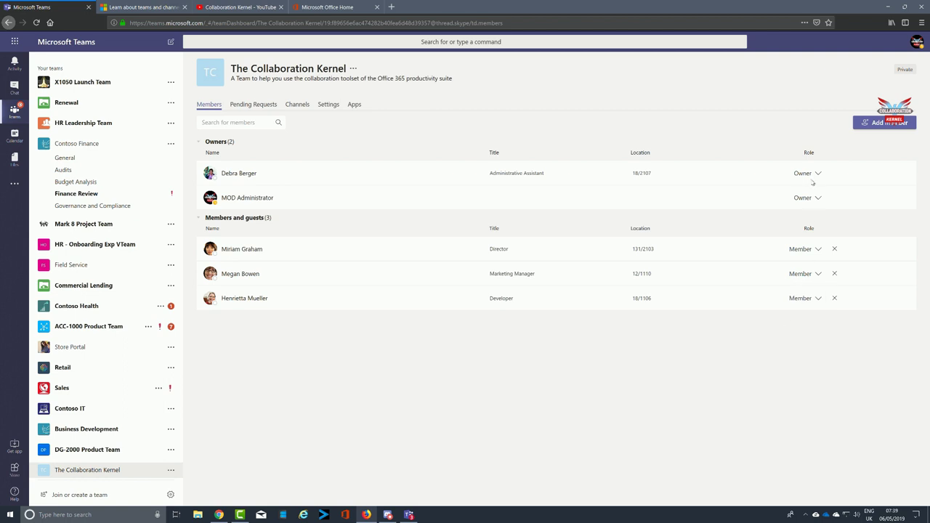
pyautogui.click(817, 175)
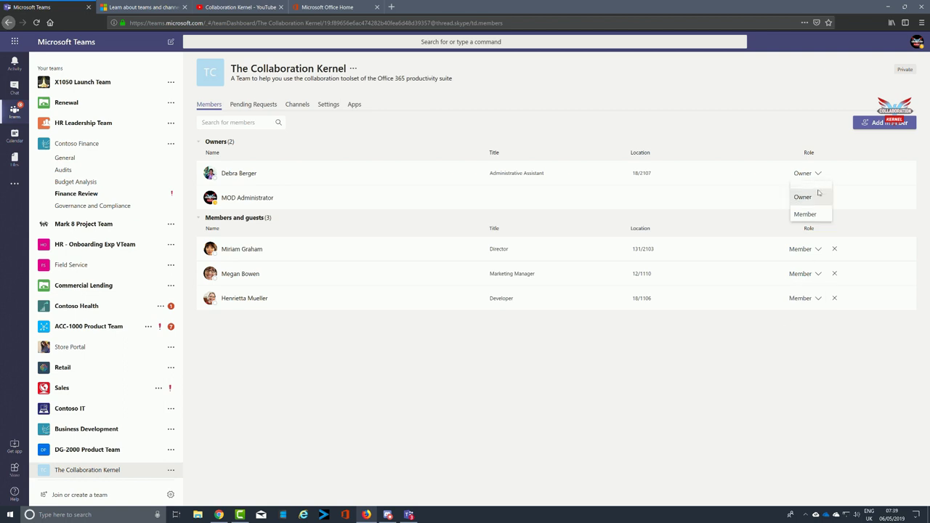
pyautogui.click(733, 390)
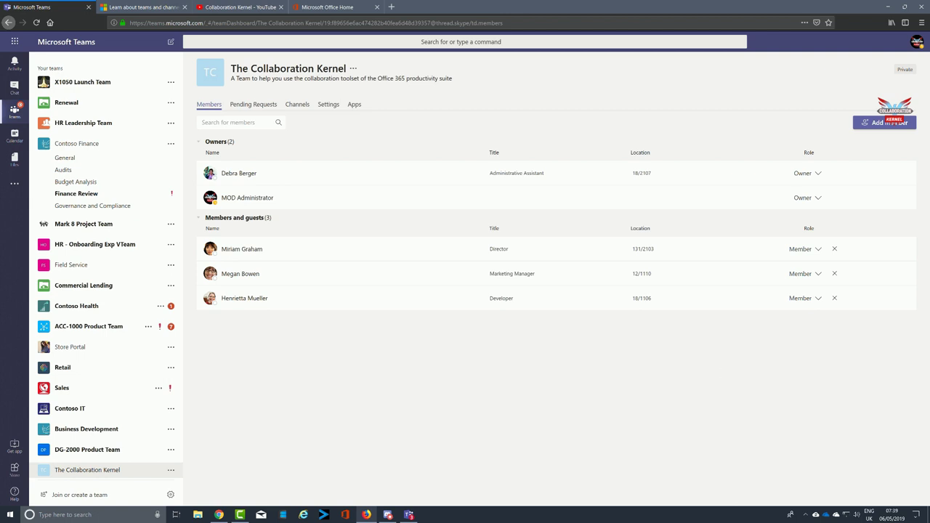
# Check the team's Pending Requests, then view its Channels list and start adding a channel.
pyautogui.click(247, 107)
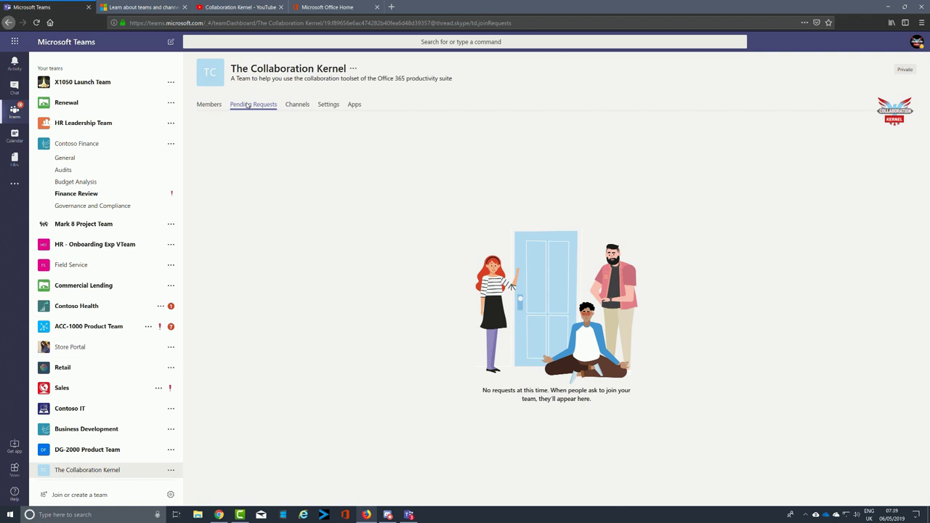
pyautogui.click(295, 109)
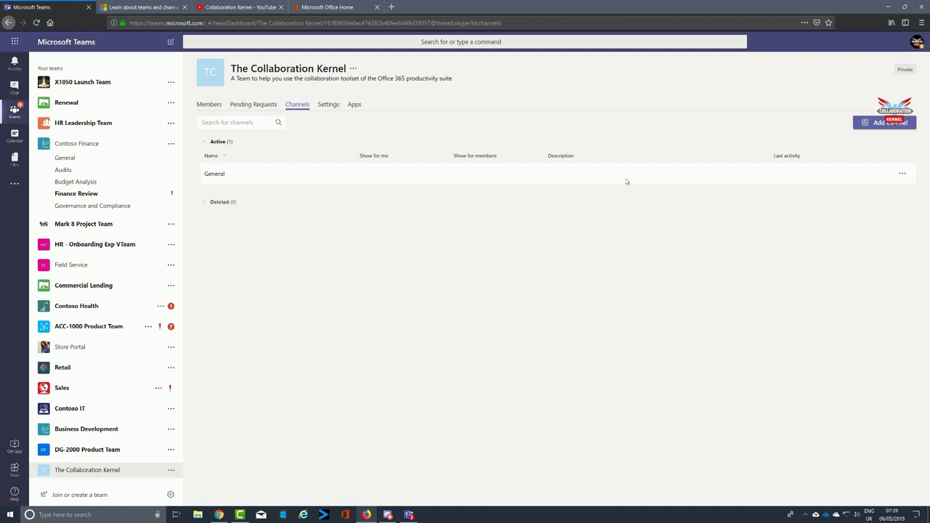
pyautogui.click(887, 123)
# Create the 'MS Teams' channel, described 'MS Teams Driven dicussions', auto-shown in everyone's channel list.
pyautogui.write('MS Teams')
pyautogui.press('Tab')
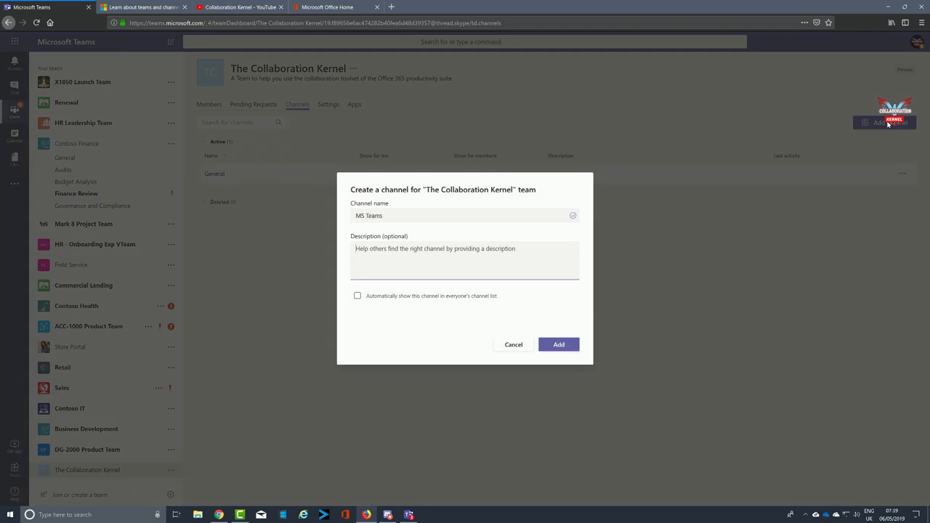
pyautogui.write('MS Teams Dive')
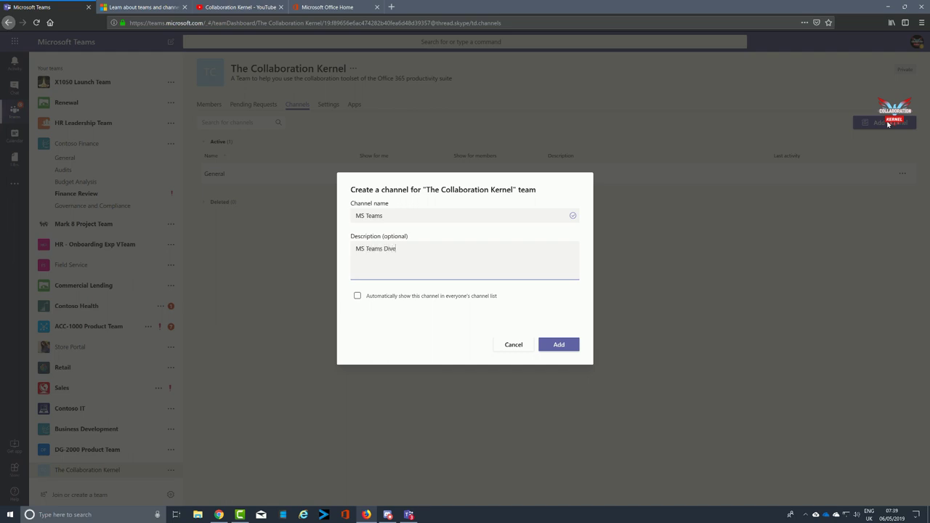
pyautogui.write('n dicussions')
pyautogui.write('r')
pyautogui.click(357, 297)
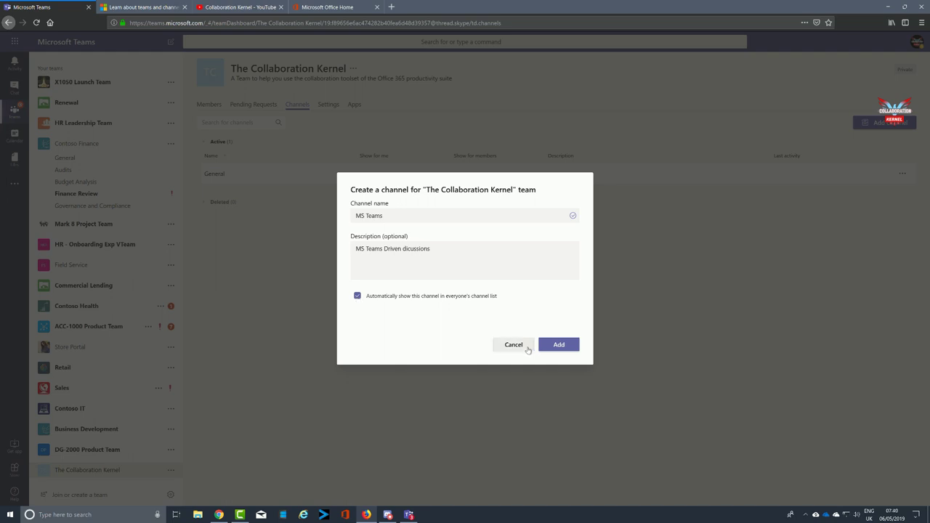
pyautogui.click(558, 345)
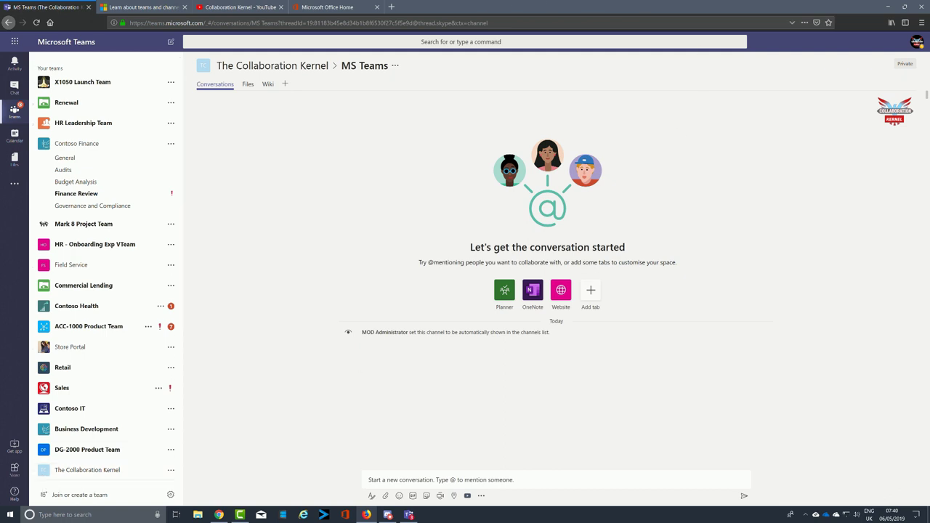
# Return from the MS Teams channel to The Collaboration Kernel's members page.
pyautogui.click(256, 66)
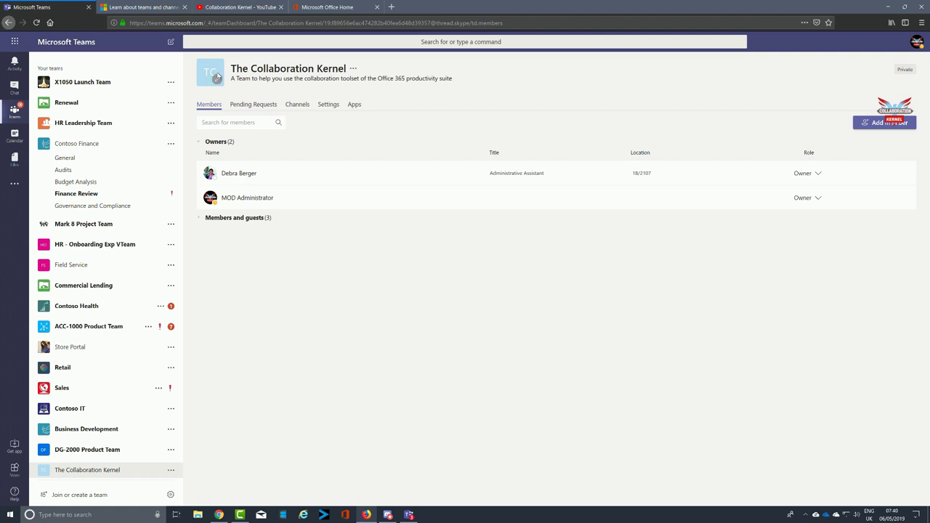
# Upload the low-res Kernel logo as The Collaboration Kernel's team picture, save it, and close the window.
pyautogui.click(217, 80)
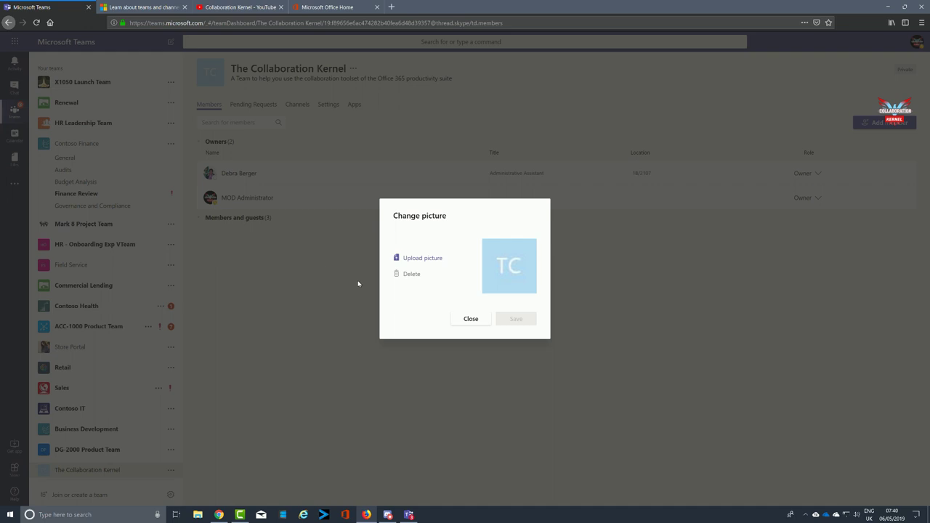
pyautogui.click(424, 262)
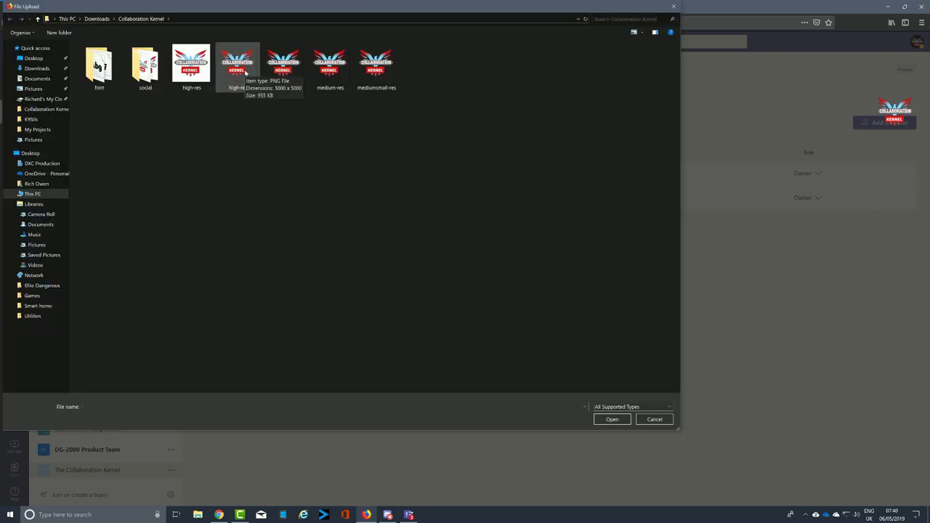
pyautogui.click(283, 70)
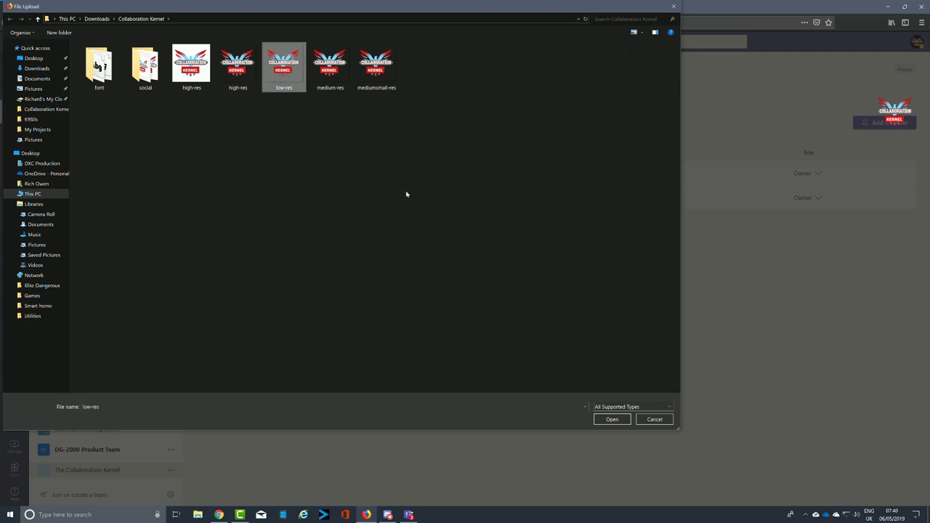
pyautogui.click(613, 419)
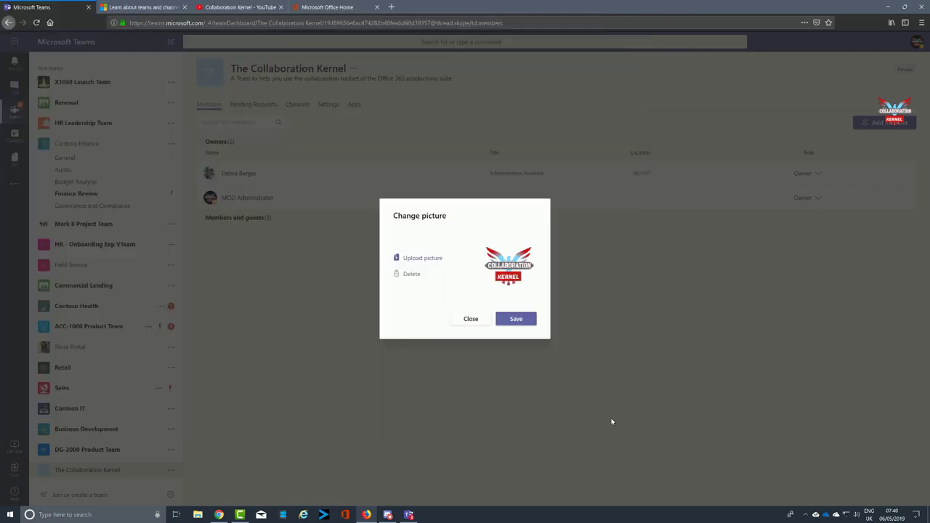
pyautogui.click(523, 324)
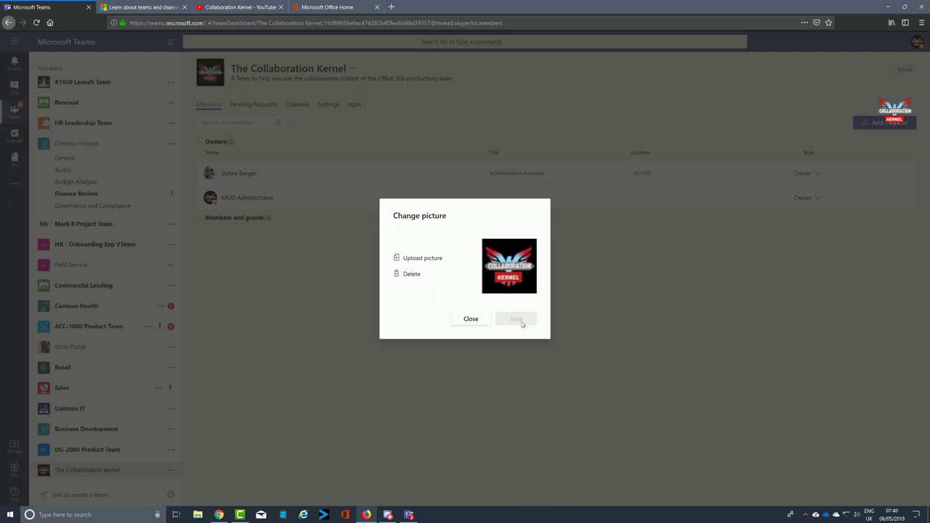
pyautogui.click(473, 321)
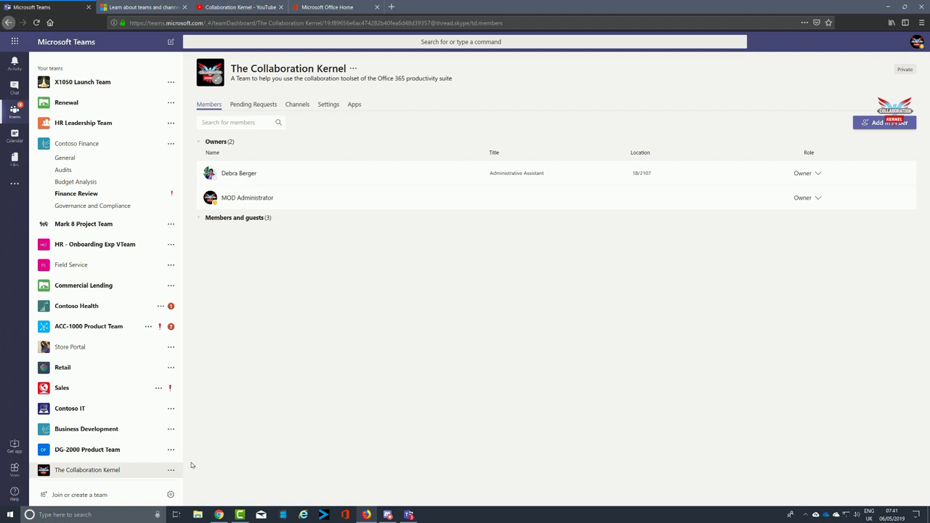
# Expand The Collaboration Kernel in the team list and open its Settings page.
pyautogui.click(123, 470)
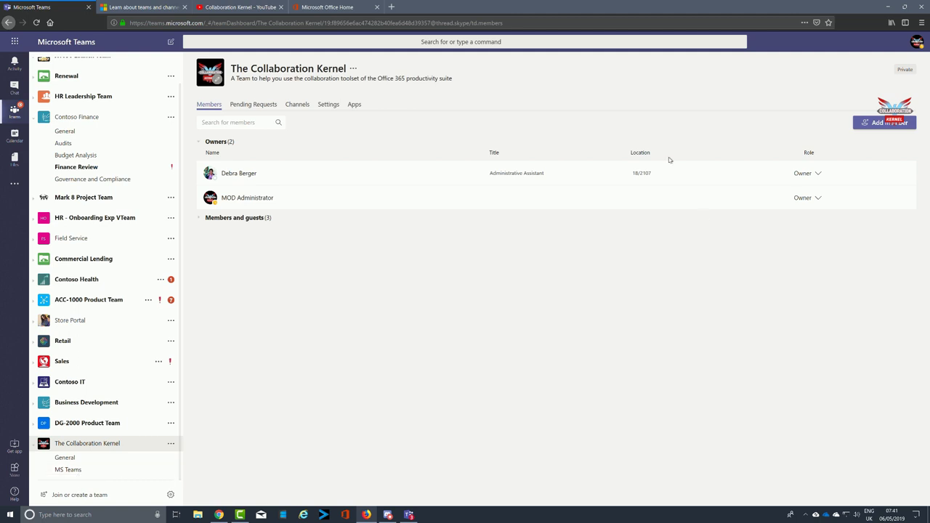
pyautogui.click(326, 106)
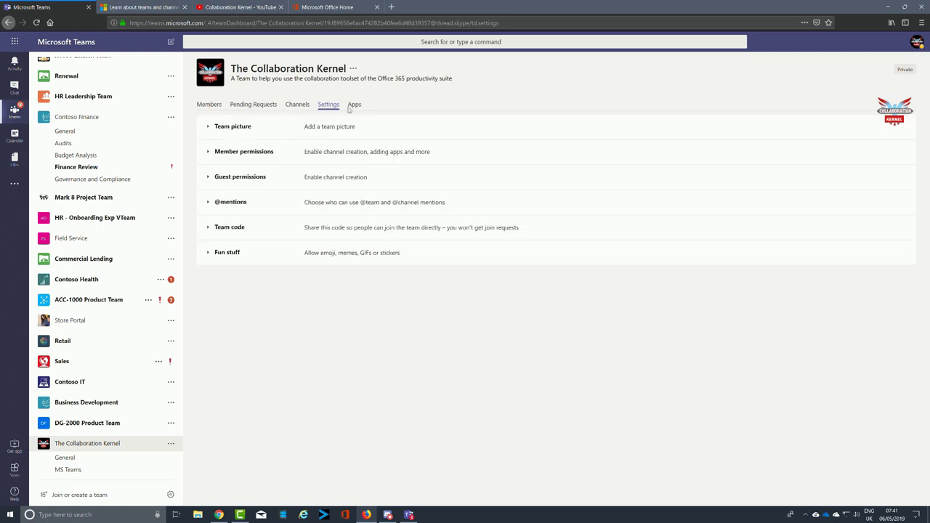
# Expand Team picture and Member permissions, showing all seven member permissions allowed.
pyautogui.click(210, 128)
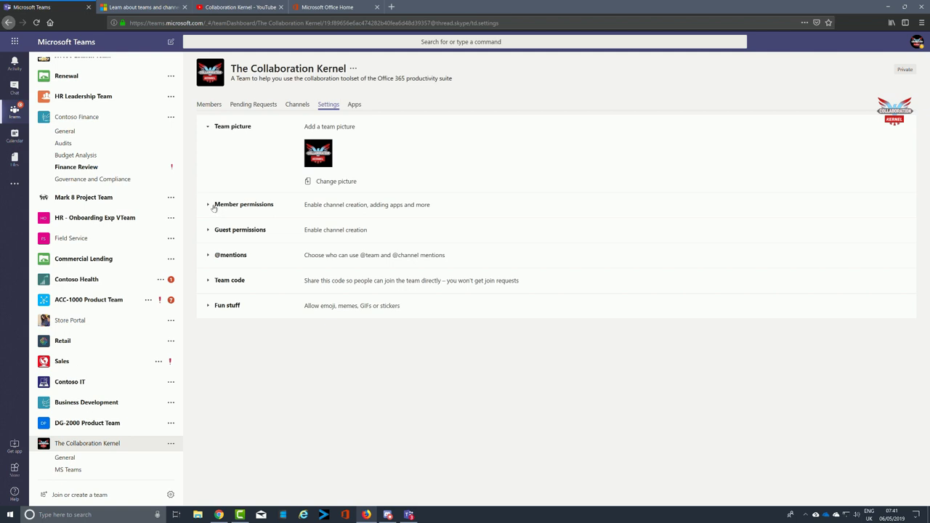
pyautogui.click(211, 205)
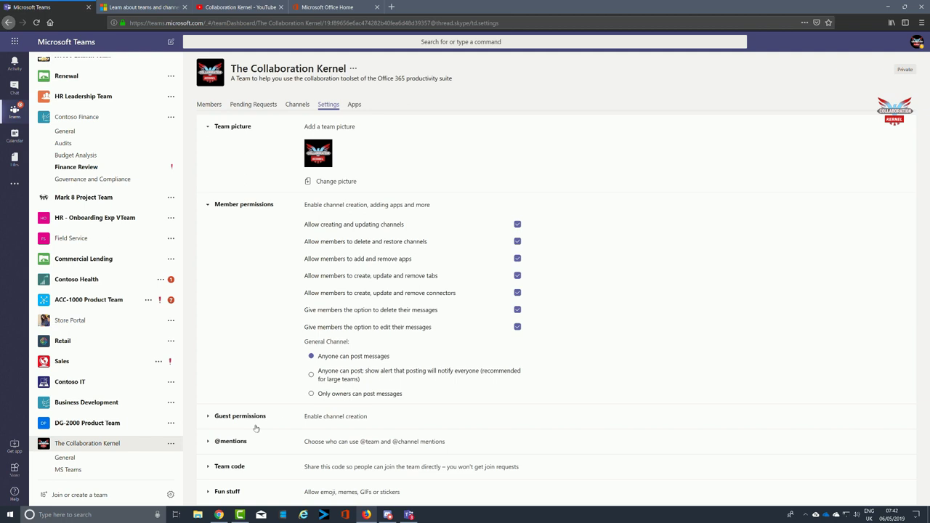
pyautogui.click(208, 417)
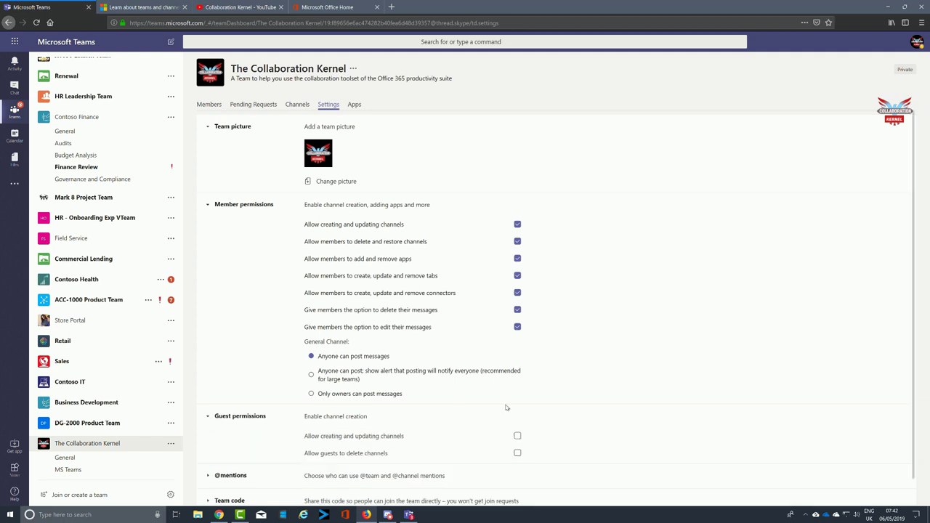
pyautogui.scroll(-1, 613, 402)
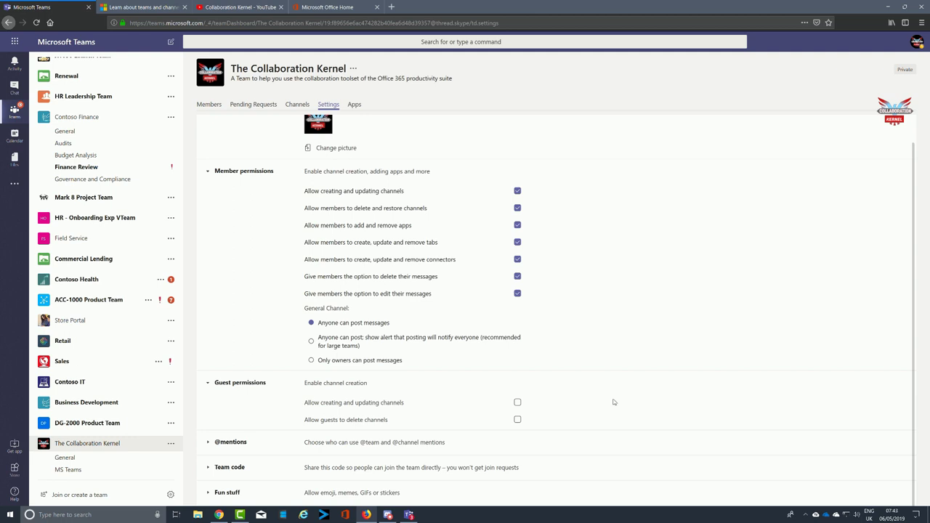
pyautogui.click(208, 445)
pyautogui.scroll(-1, 618, 420)
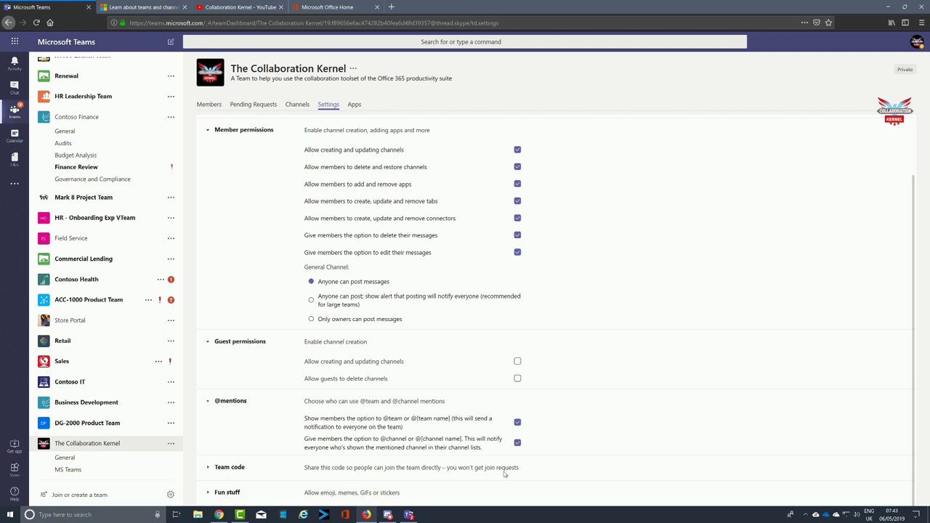
# Expand the Team code section to reveal the Generate button.
pyautogui.click(96, 497)
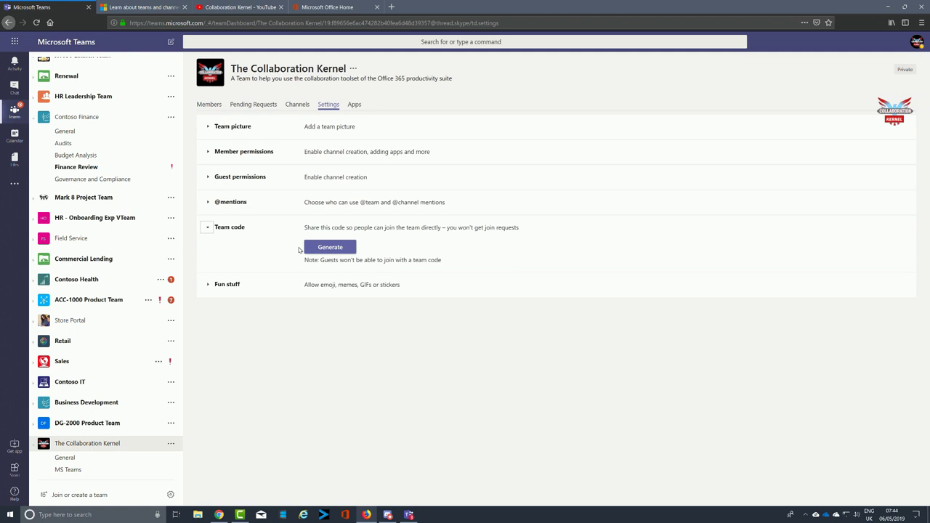
# Generate a team join code, reset it to a new code, and display it full screen.
pyautogui.click(325, 250)
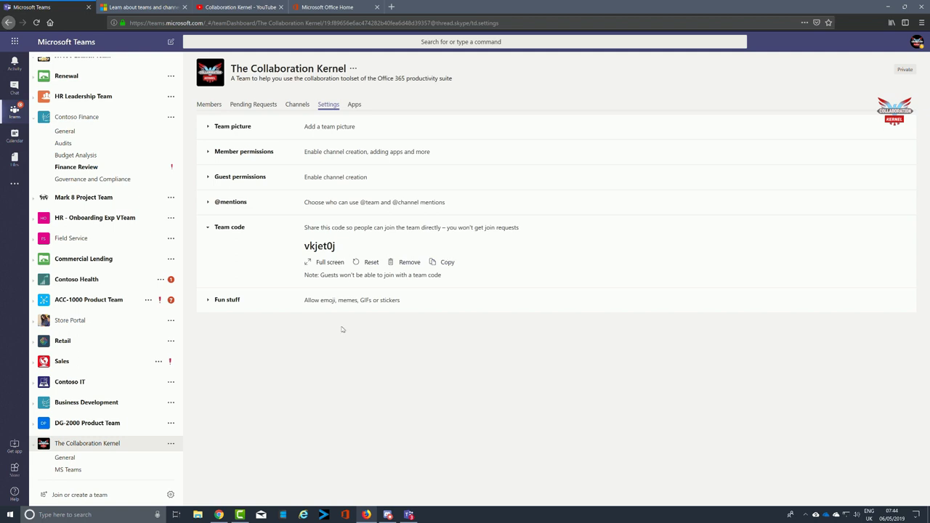
pyautogui.click(369, 263)
pyautogui.click(327, 261)
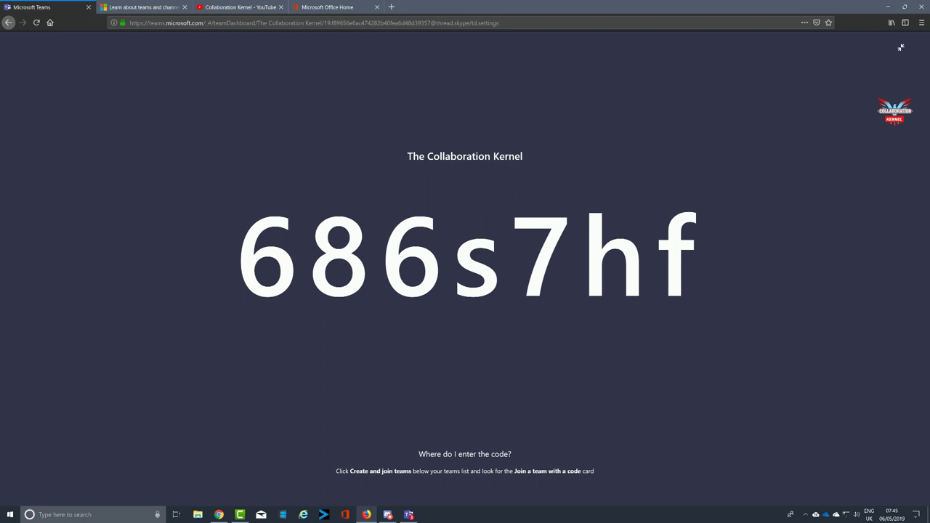
# Copy the team join code and exit the full-screen code view.
pyautogui.moveTo(708, 229); pyautogui.dragTo(239, 258)
pyautogui.rightClick(264, 261)
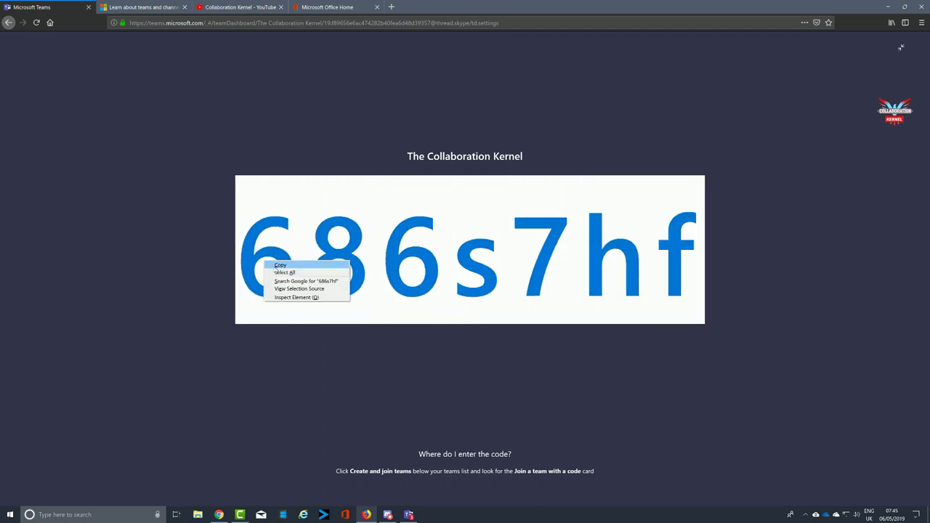
pyautogui.click(280, 265)
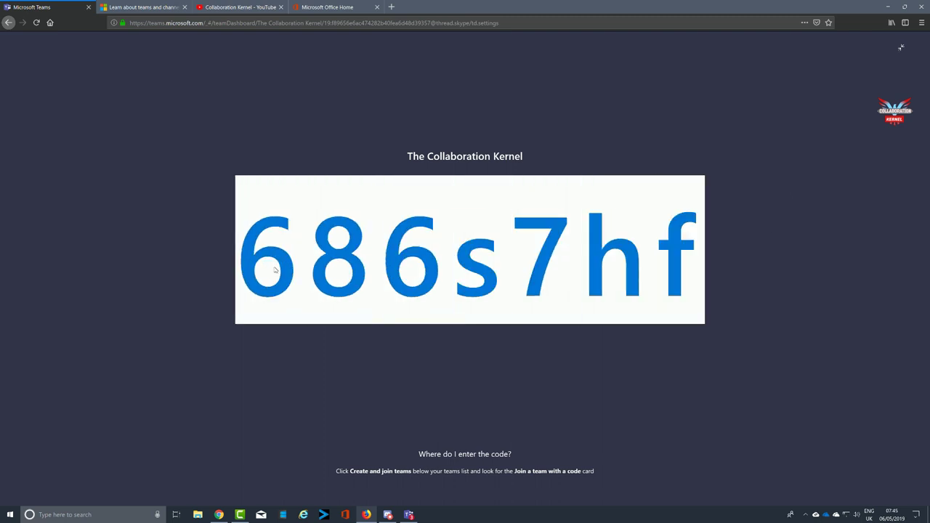
pyautogui.click(899, 50)
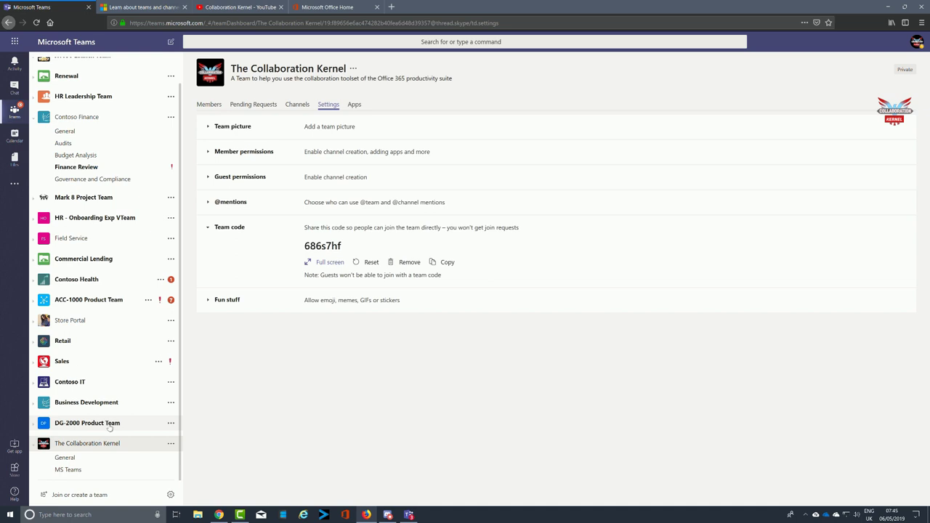
# Paste the copied team code into the Enter code field on Join or create a team.
pyautogui.click(82, 495)
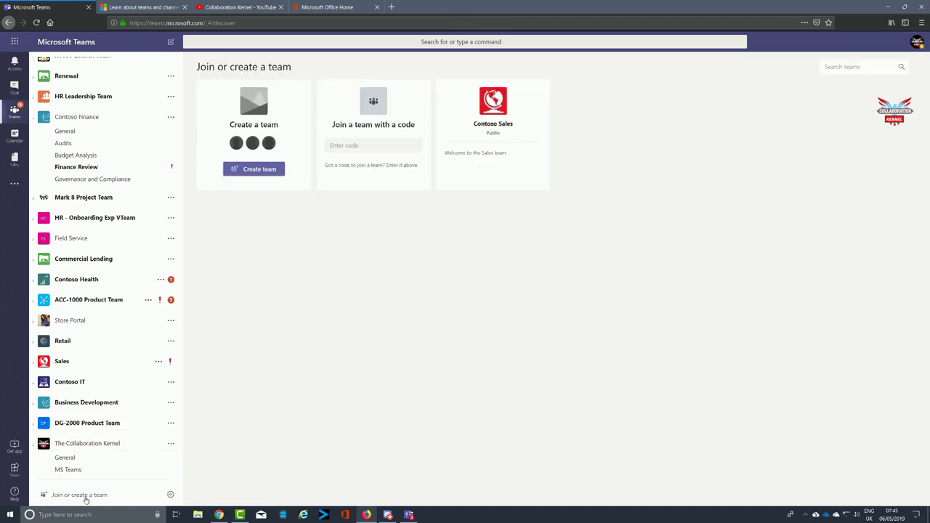
pyautogui.rightClick(340, 145)
pyautogui.click(349, 173)
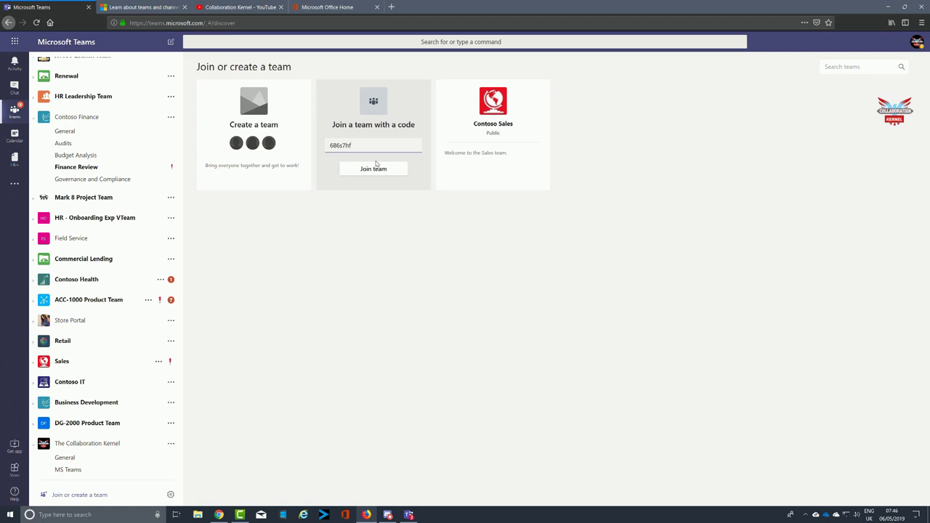
pyautogui.click(171, 444)
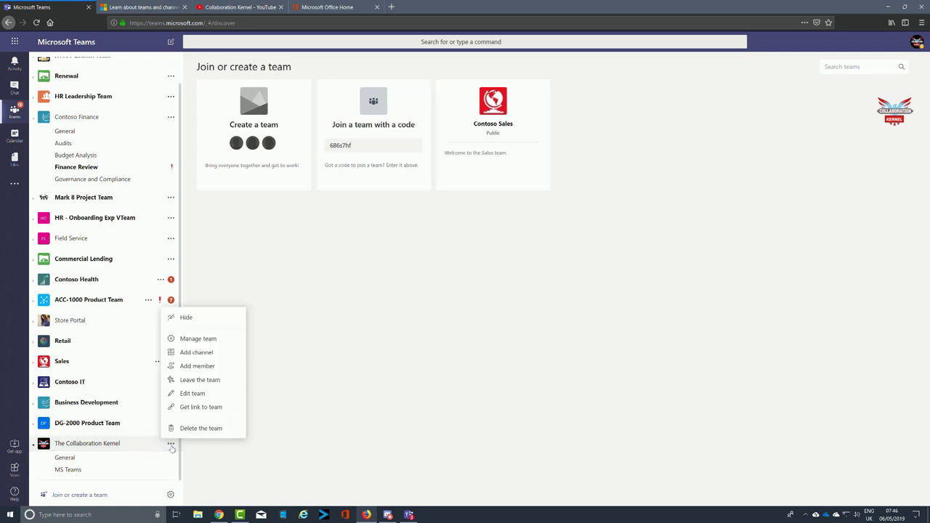
# Show the team's Fun stuff settings: Giphy on with Moderate filtering, stickers and memes allowed.
pyautogui.click(197, 338)
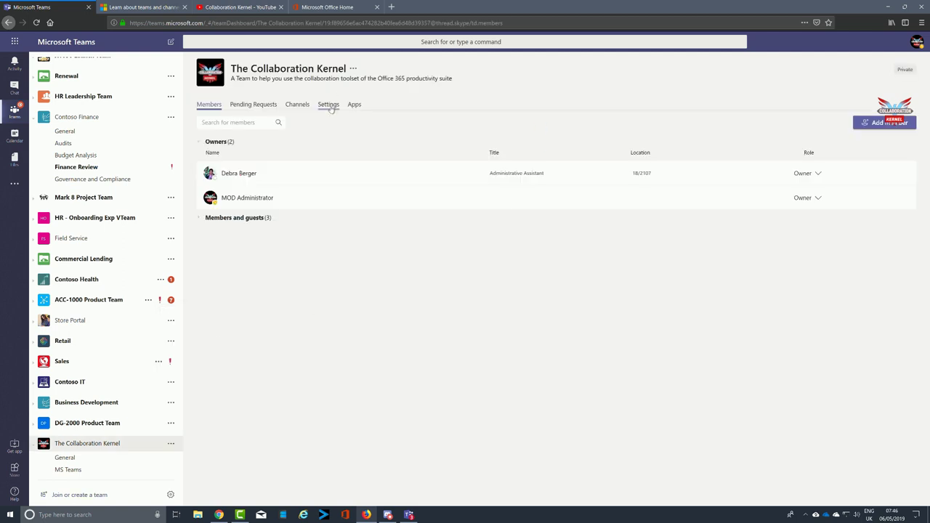
pyautogui.click(329, 105)
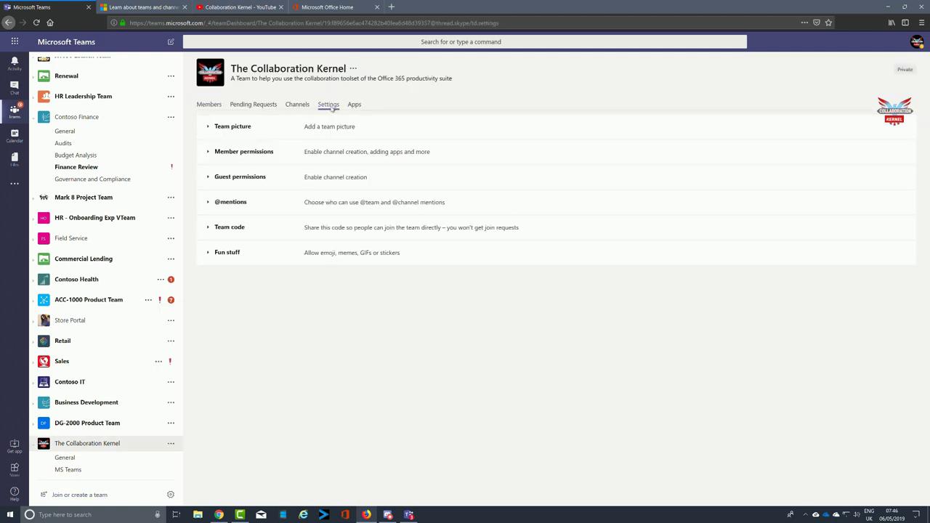
pyautogui.click(209, 254)
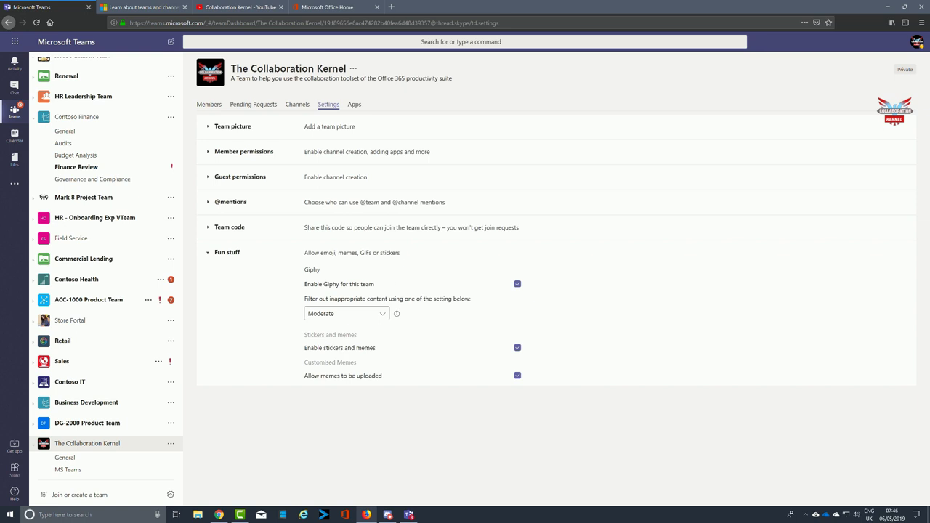
# Leave the Giphy content rating at Moderate, then switch to The Collaboration Kernel's General channel.
pyautogui.click(383, 314)
pyautogui.moveTo(396, 313)
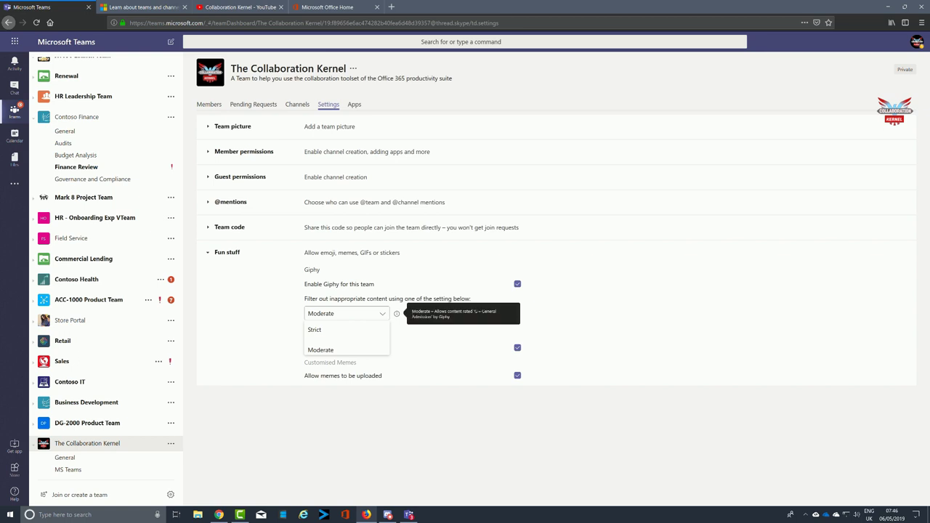
pyautogui.click(550, 315)
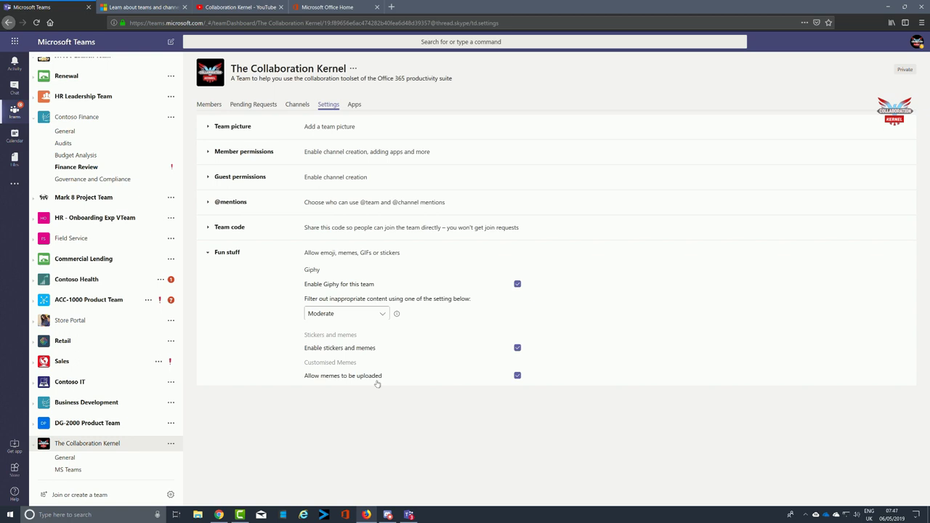
pyautogui.click(93, 459)
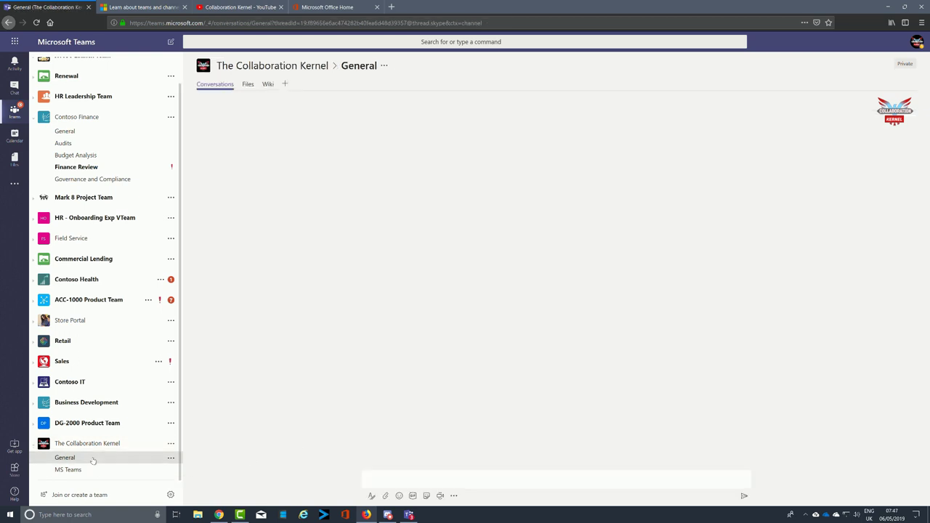